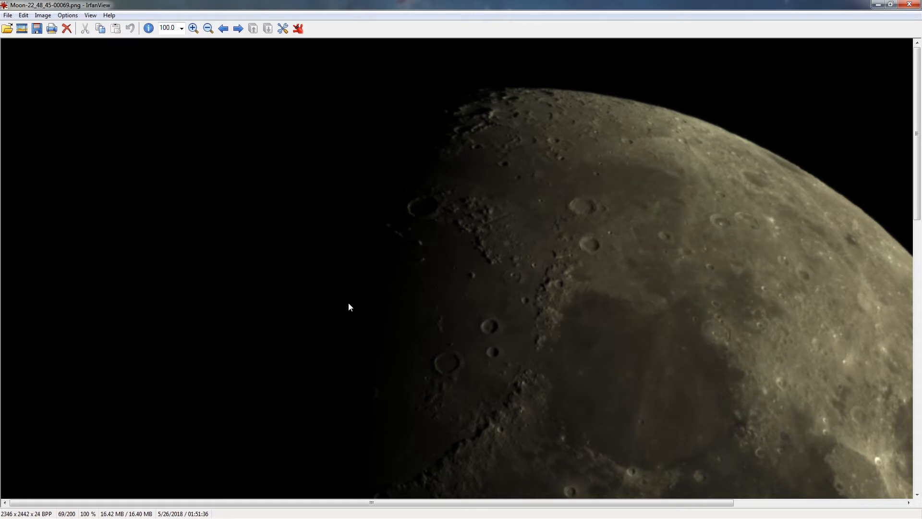
- Examine the moon frames one by one from frame 69 to frame 86 for sharpness and drift, and close the image viewer
key("Right")
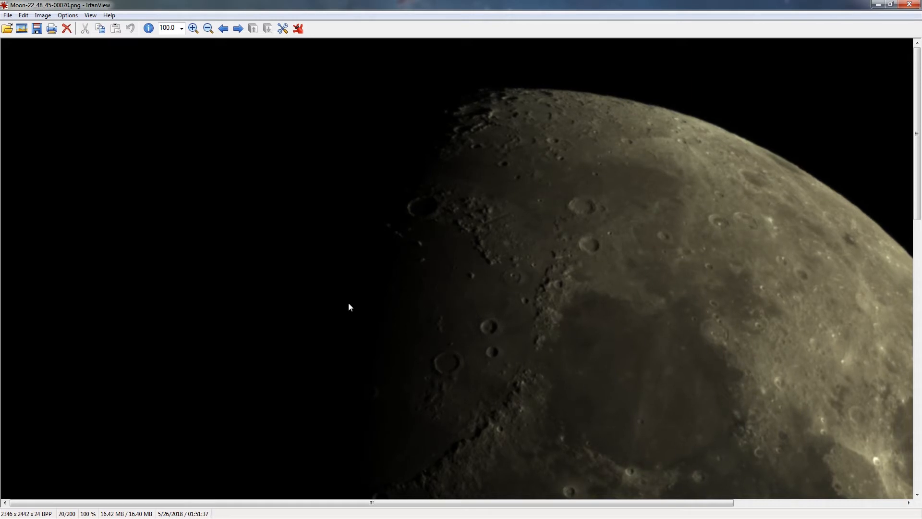
key("Right")
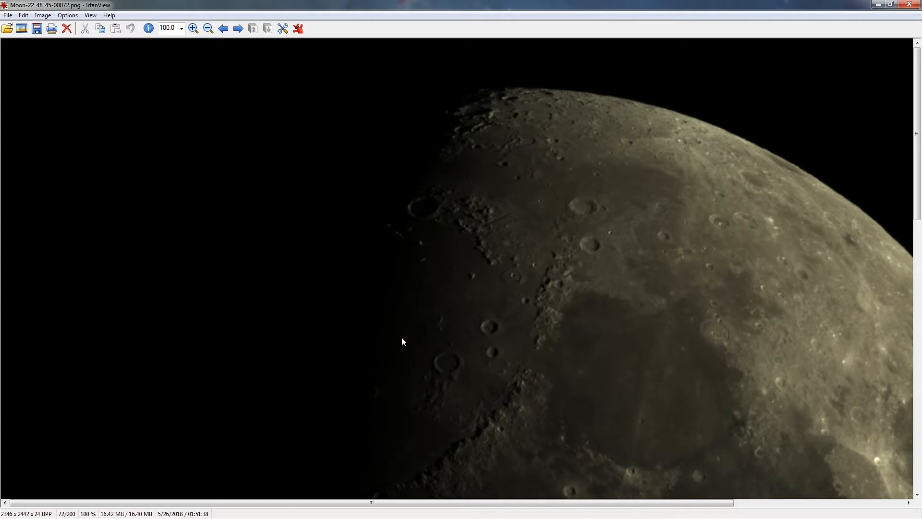
key("Right")
key("Right")
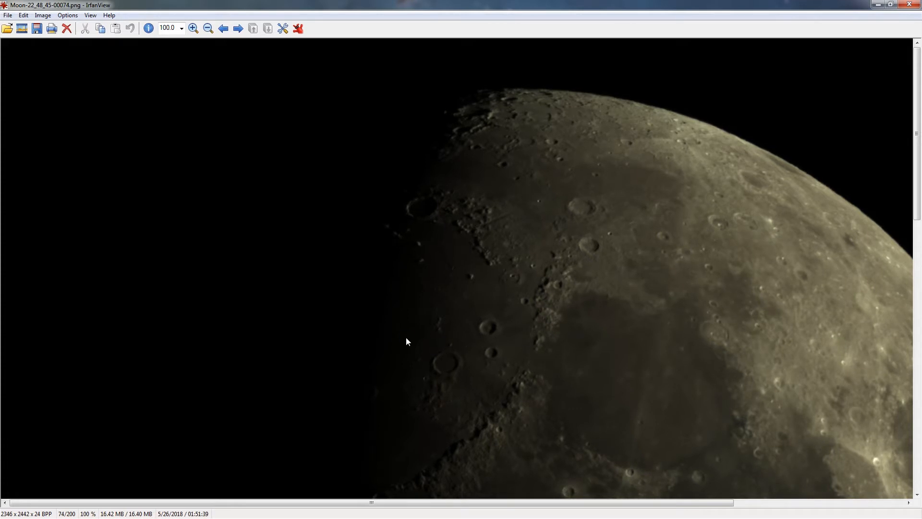
key("Right")
key("Right")
key("Right")
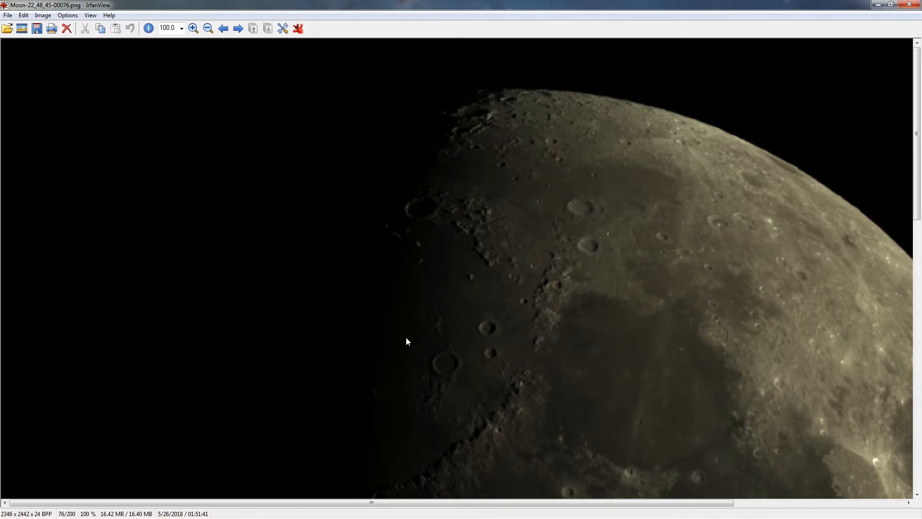
key("Right")
key("Left")
key("Right")
key("Right")
key("Right")
key("Right")
key("Right")
key("Right")
key("Right")
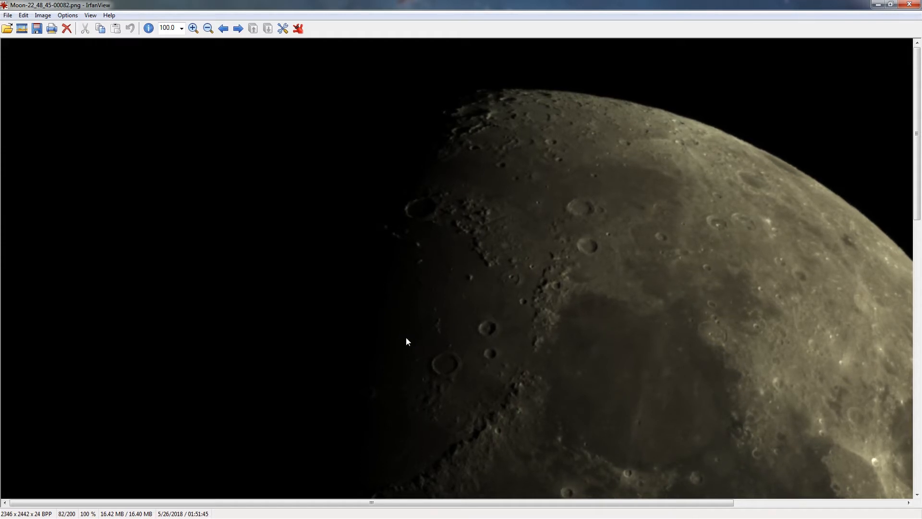
key("Right")
key("Right")
key("Right")
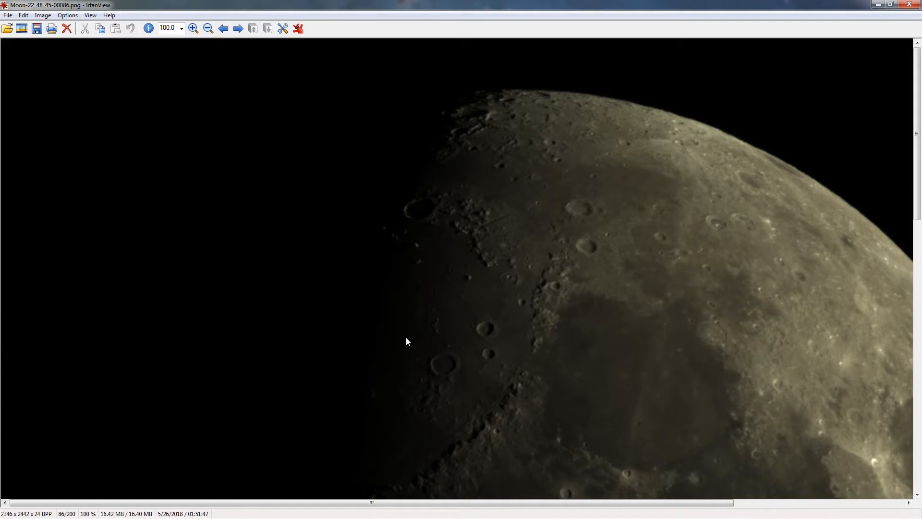
left_click(912, 7)
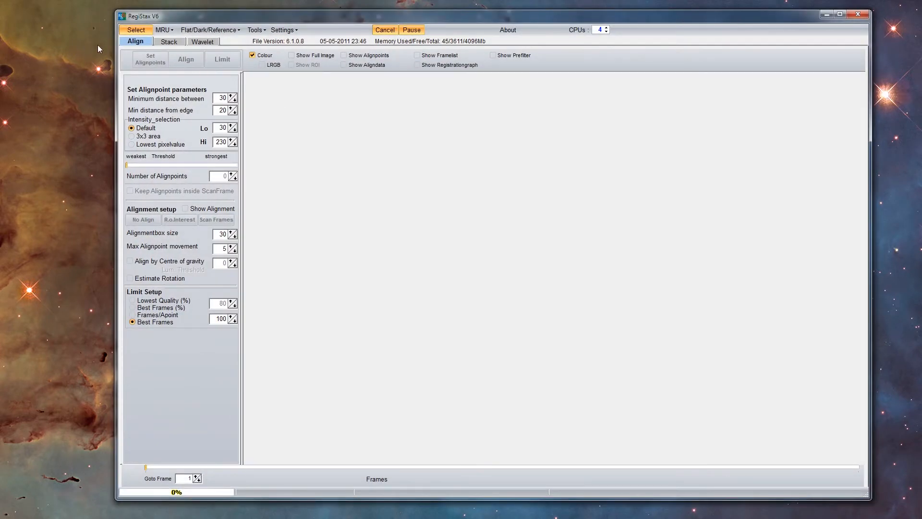
- Load all the Moon-22_48_45 PNG frames from the folder t into RegiStax
left_click(137, 33)
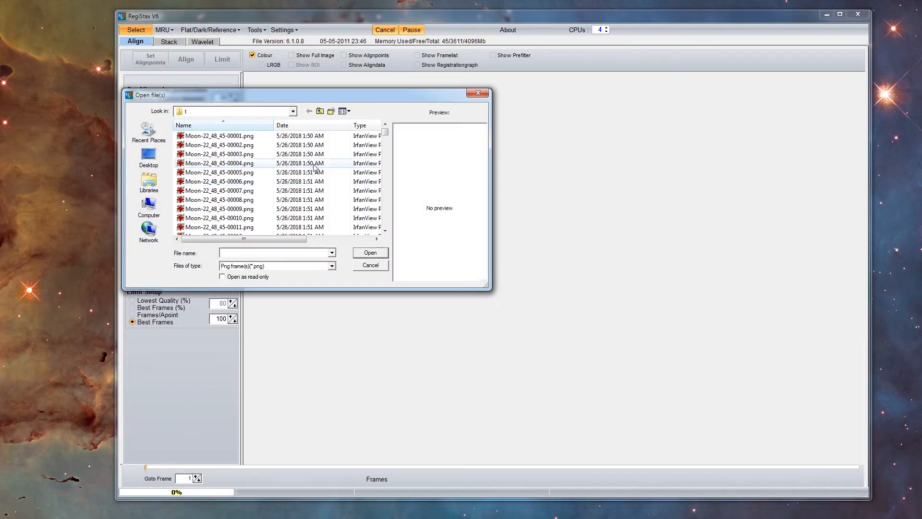
mouse_move(385, 131)
left_mouse_down()
mouse_move(387, 233)
mouse_move(385, 129)
left_mouse_up()
left_click(229, 136)
key("ctrl+a")
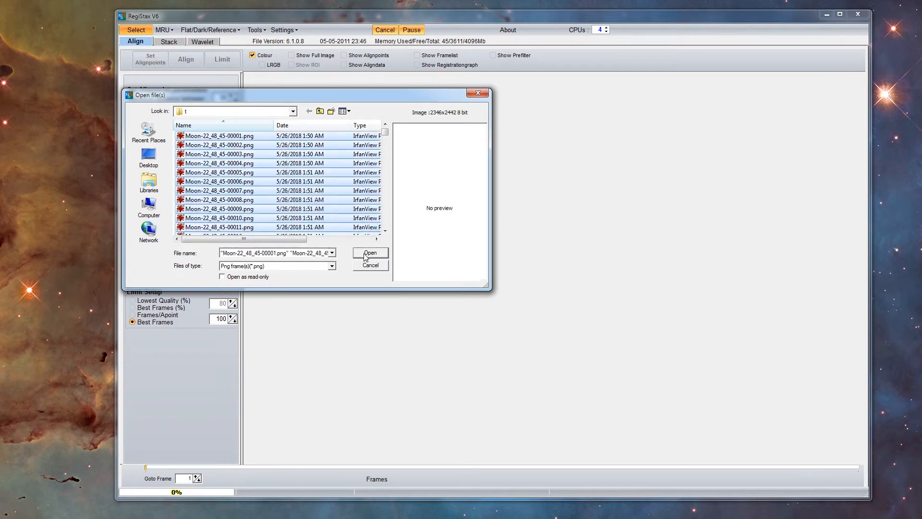
left_click(332, 265)
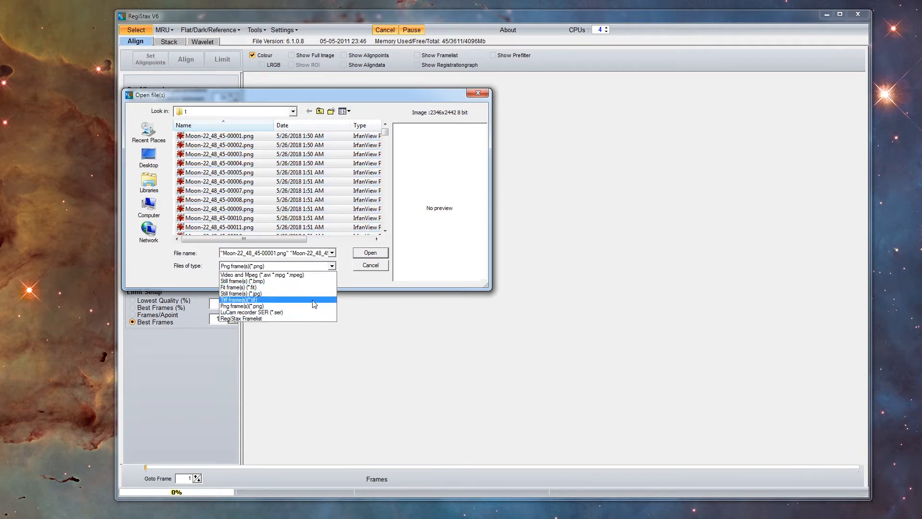
left_click(379, 254)
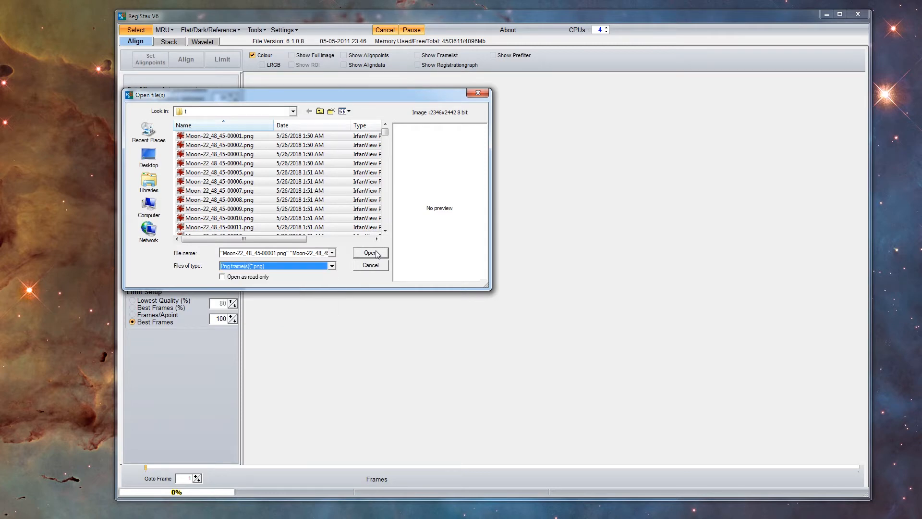
left_click(366, 254)
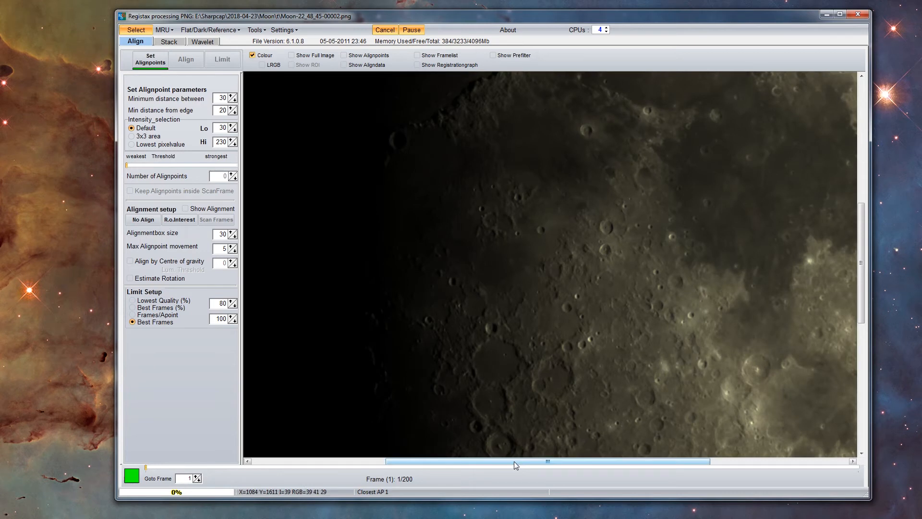
- Set alignment points across the moon image with the default parameters and align all frames on them
mouse_move(515, 461)
left_mouse_down()
mouse_move(570, 462)
mouse_move(518, 462)
left_mouse_up()
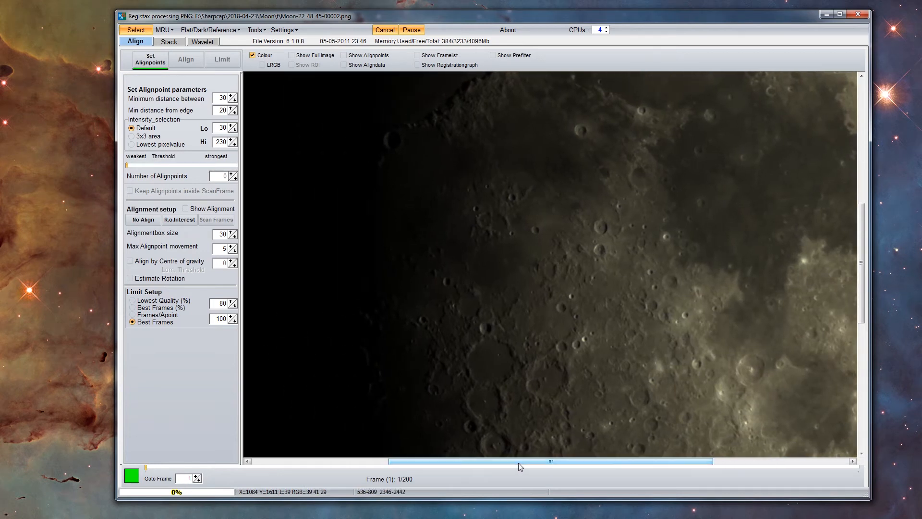
left_click(150, 63)
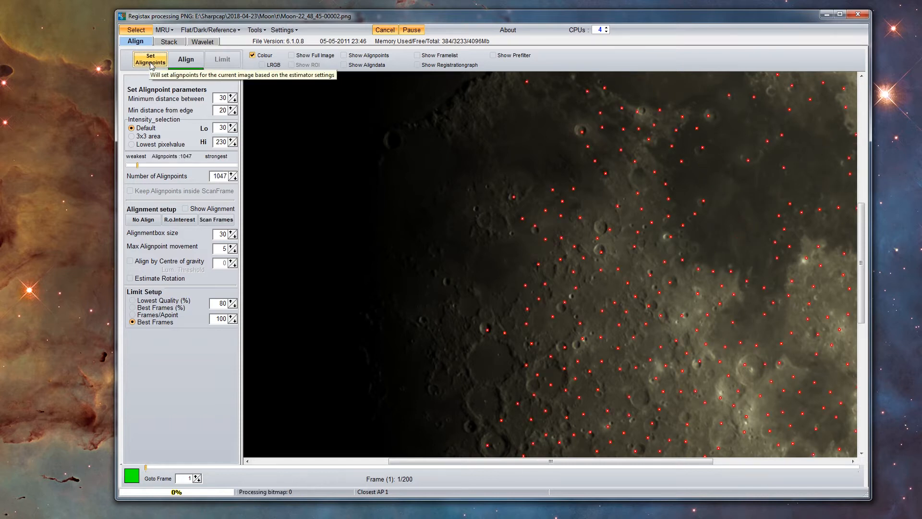
left_click_drag(434, 463, 534, 472)
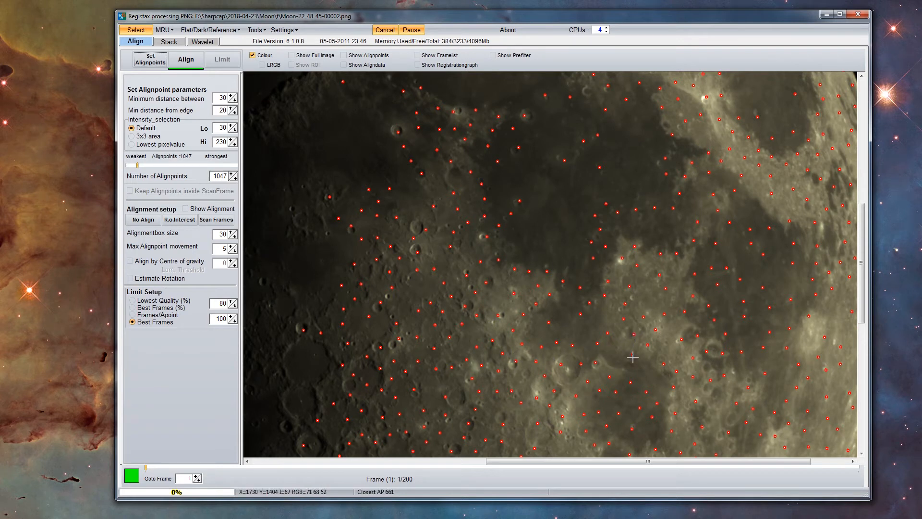
left_click(185, 61)
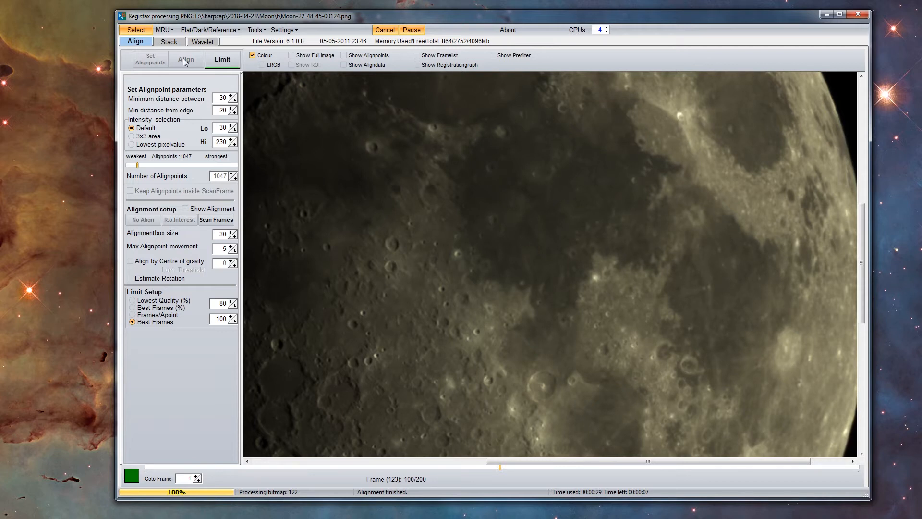
- Limit the aligned frames to the best 50 percent using the Best Frames (%) option
left_click(133, 308)
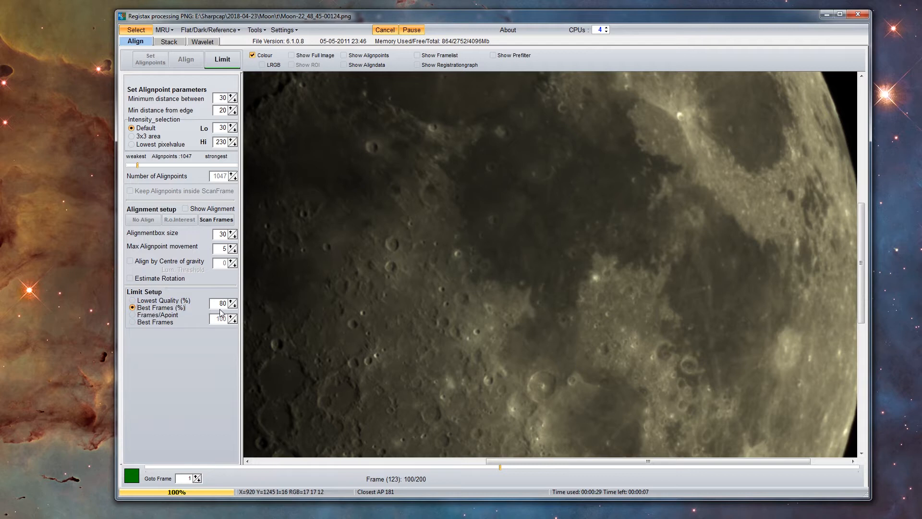
left_click_drag(220, 307, 226, 306)
type("50")
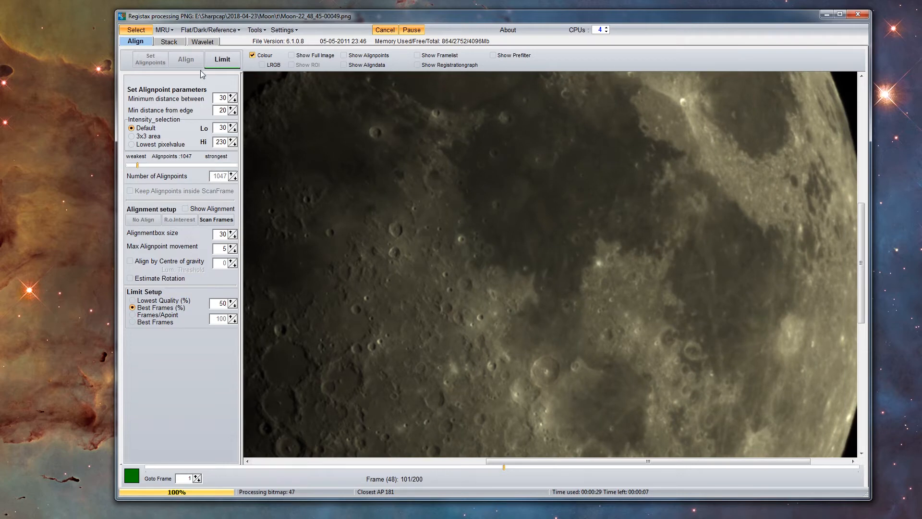
left_click(223, 60)
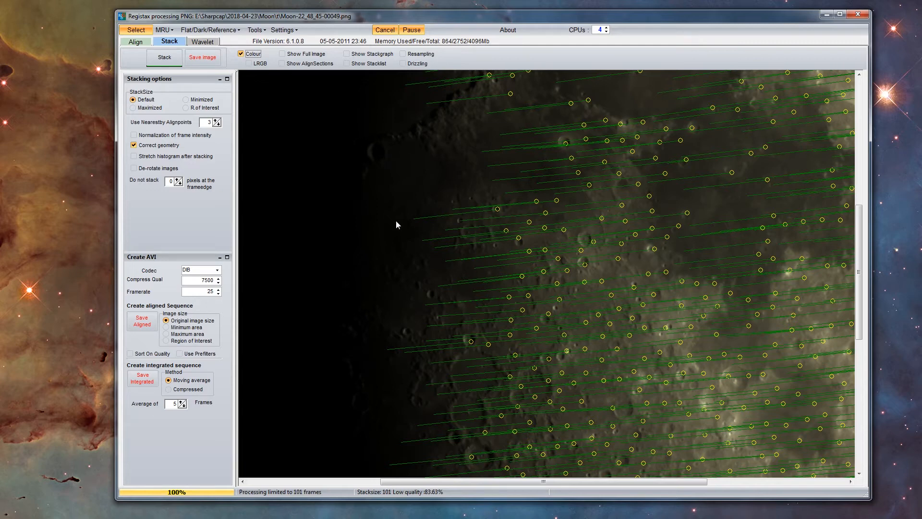
- Stack the limited frames with the default stacking options and inspect the stacked moon image from the northern edge to the southern limb
left_click(163, 60)
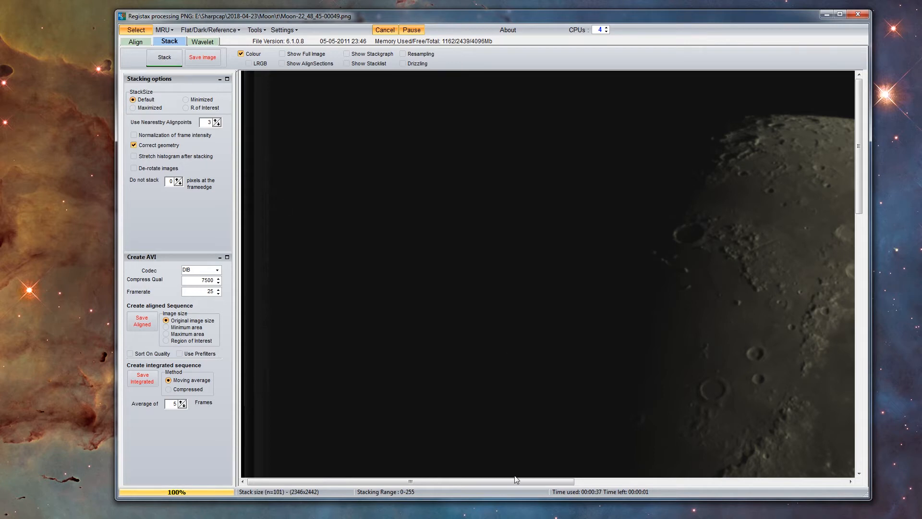
left_click_drag(517, 480, 663, 488)
left_click_drag(858, 201, 856, 298)
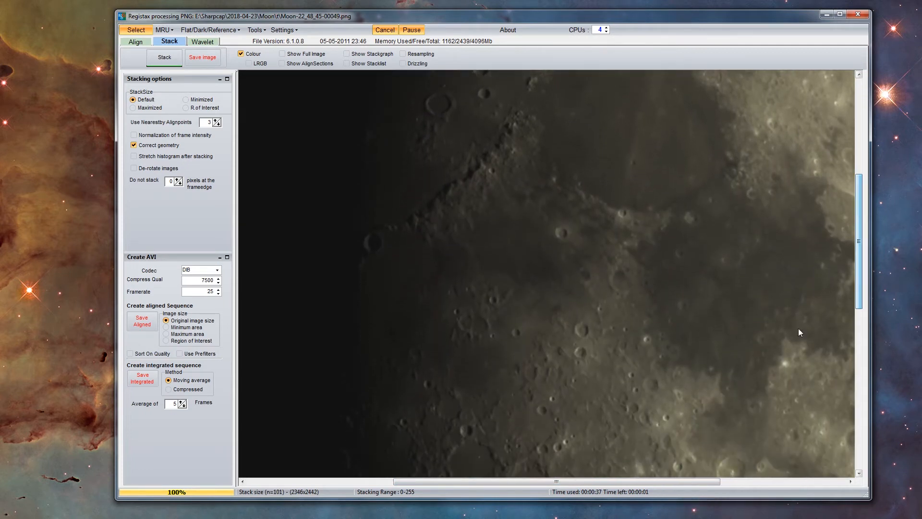
left_click_drag(477, 481, 529, 480)
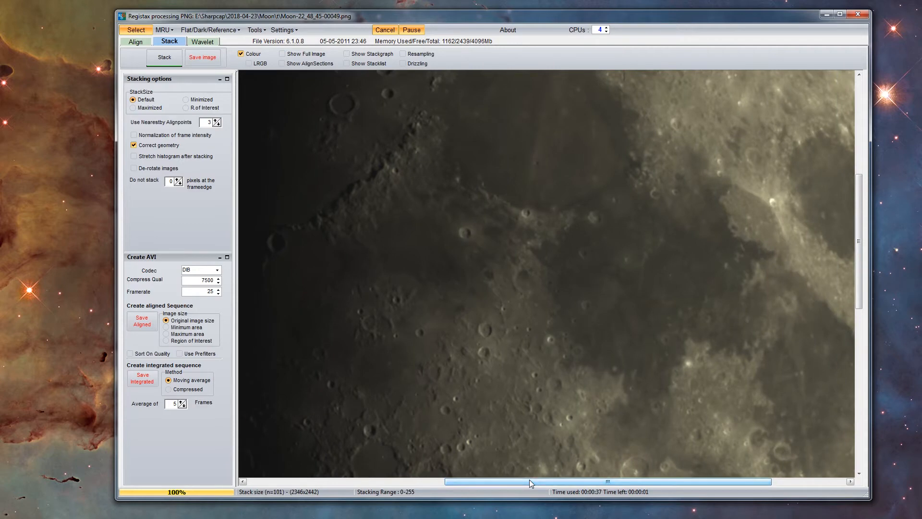
left_click_drag(860, 241, 860, 393)
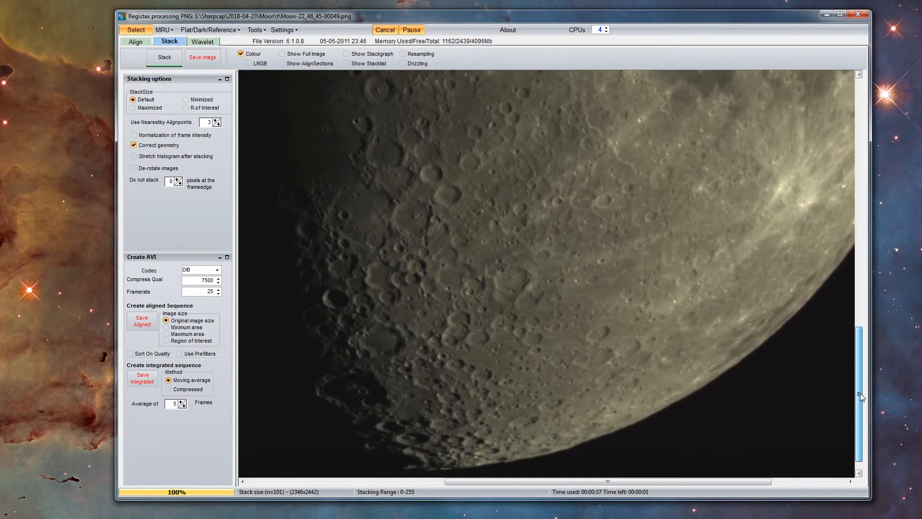
left_click_drag(860, 392, 861, 359)
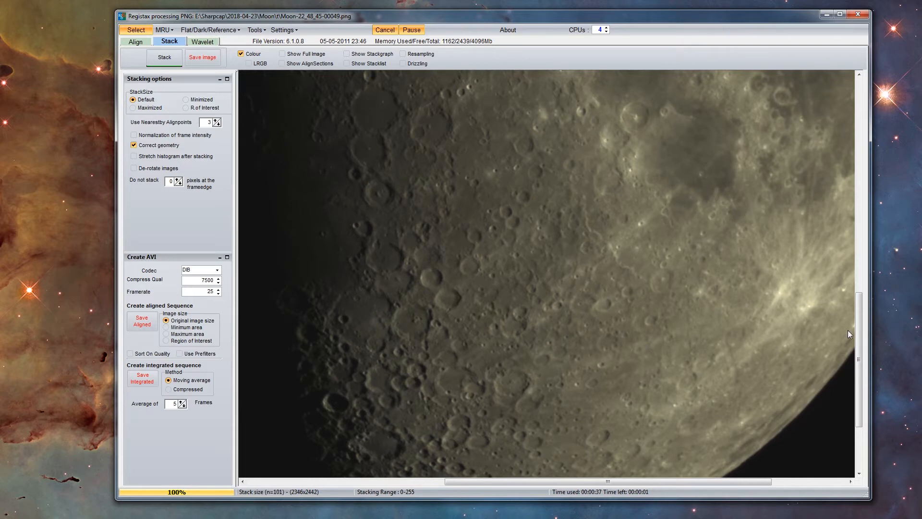
left_click_drag(858, 330, 863, 258)
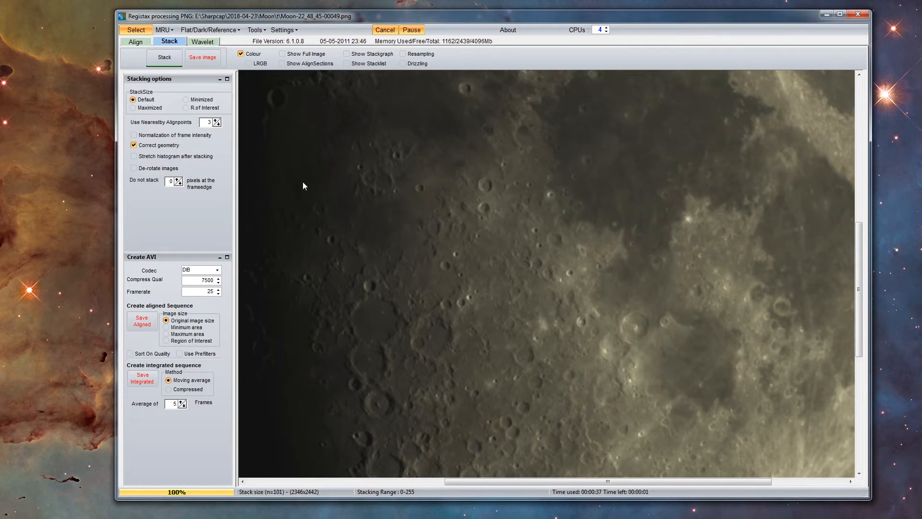
- Enable linked wavelets for the stacked image and show a zoomed view of it
left_click(197, 41)
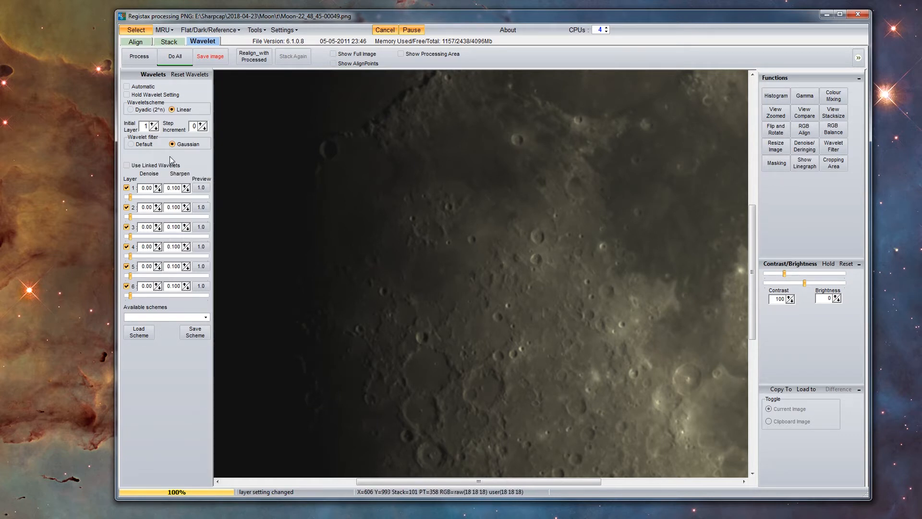
left_click(159, 167)
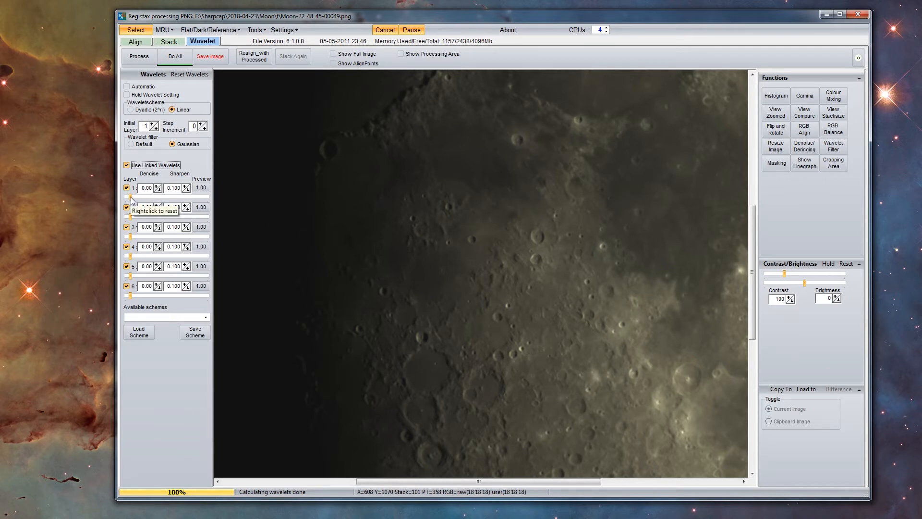
left_click(775, 114)
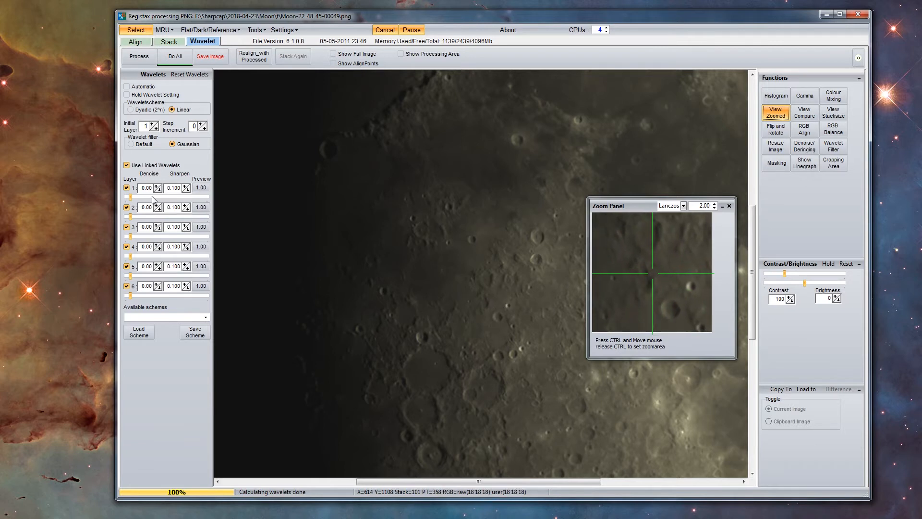
- Sharpen wavelet layer 1 to 18.9 and layer 2 to 3.6, and centre the zoomed view on a small crater at 4.00 magnification
left_click_drag(130, 198, 145, 197)
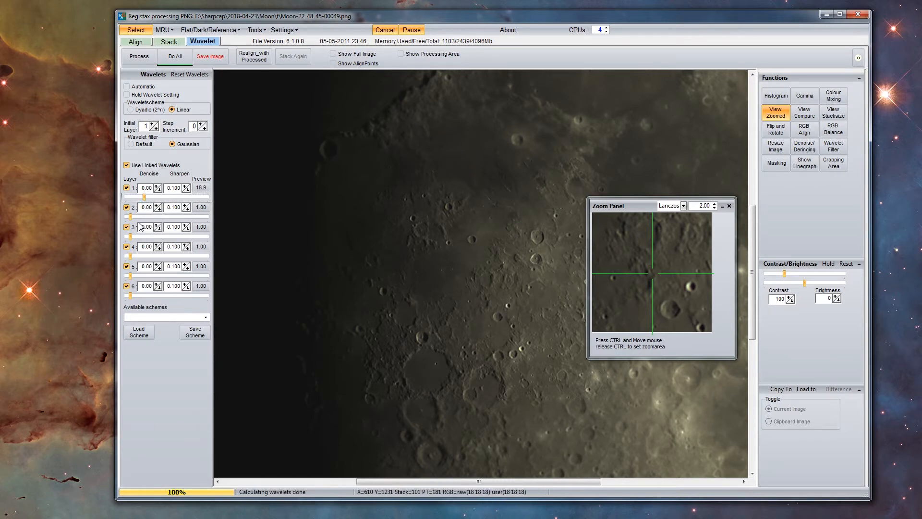
left_click_drag(132, 219, 133, 220)
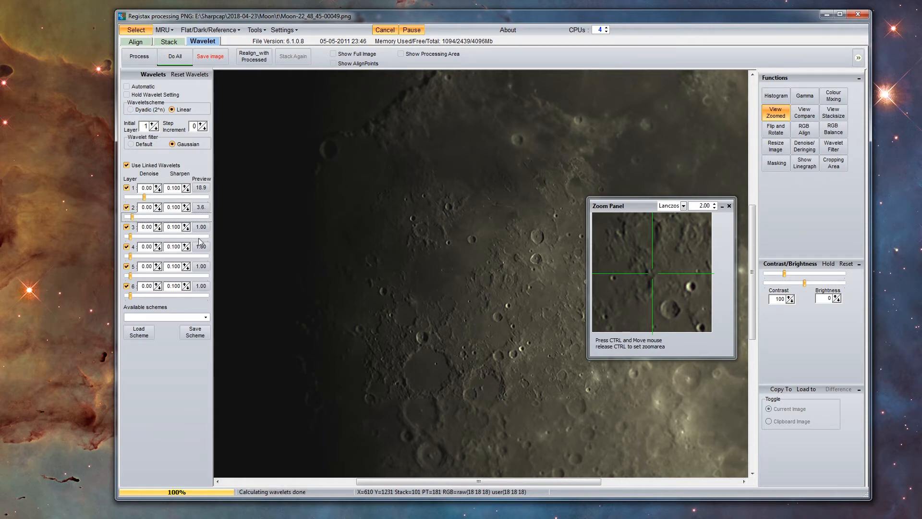
key("ctrl")
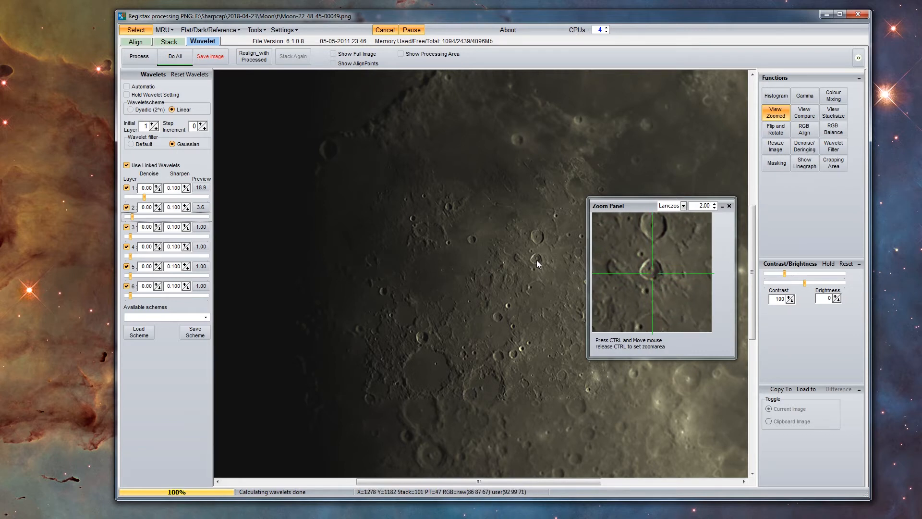
left_click(714, 204)
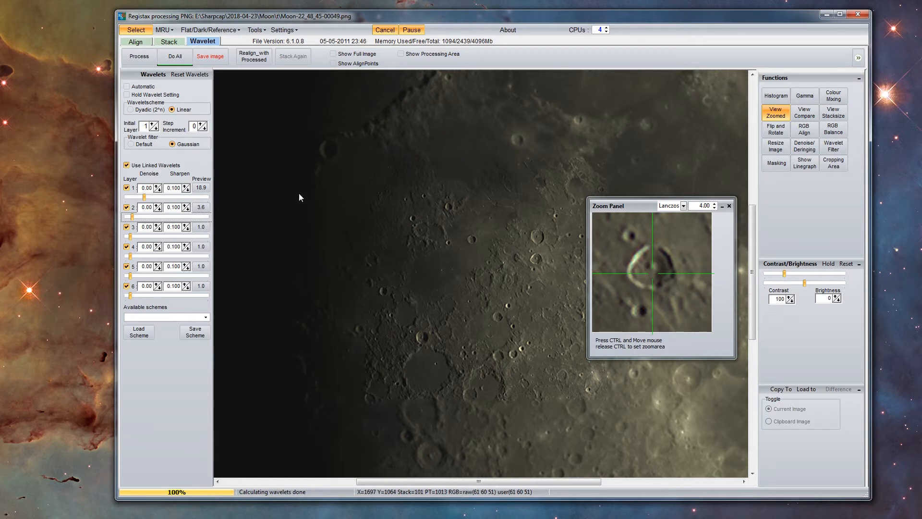
- Set wavelet layer 1 to 17.7 and its denoise value to 0.15
left_click_drag(144, 199, 143, 200)
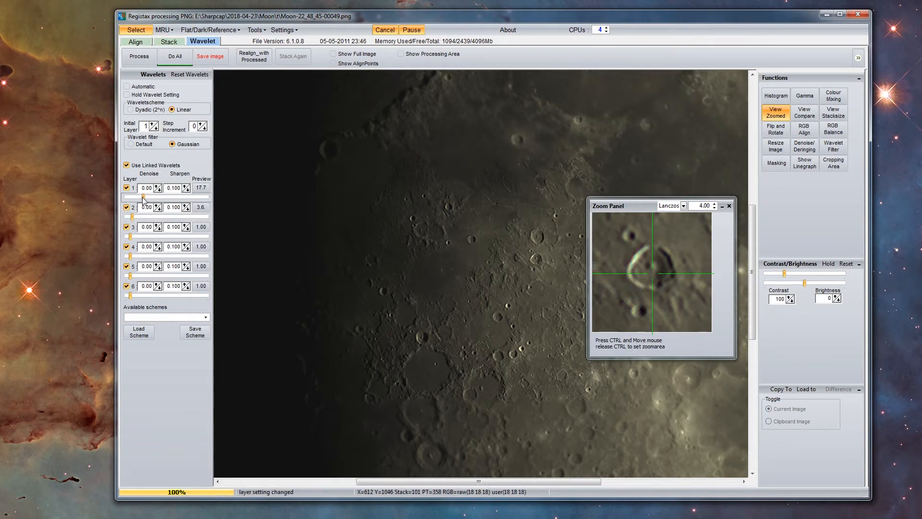
left_click(156, 187)
left_click(156, 187)
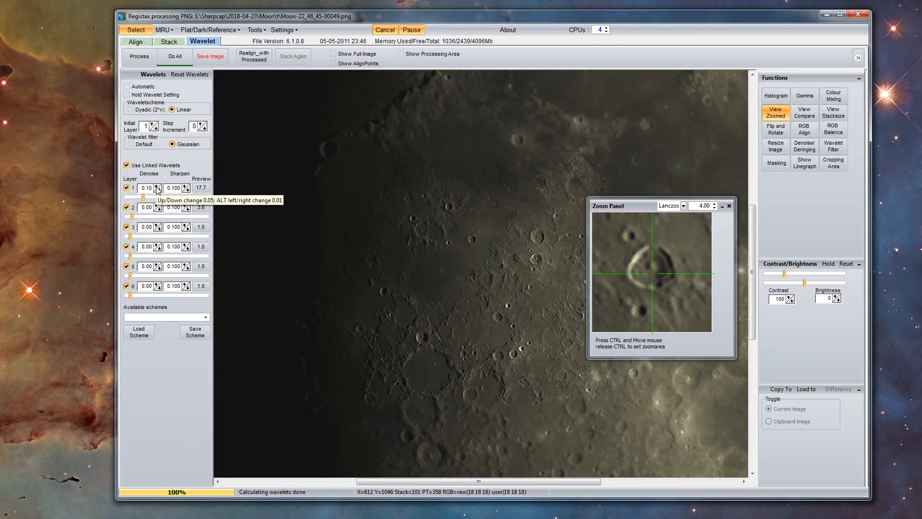
left_click(157, 186)
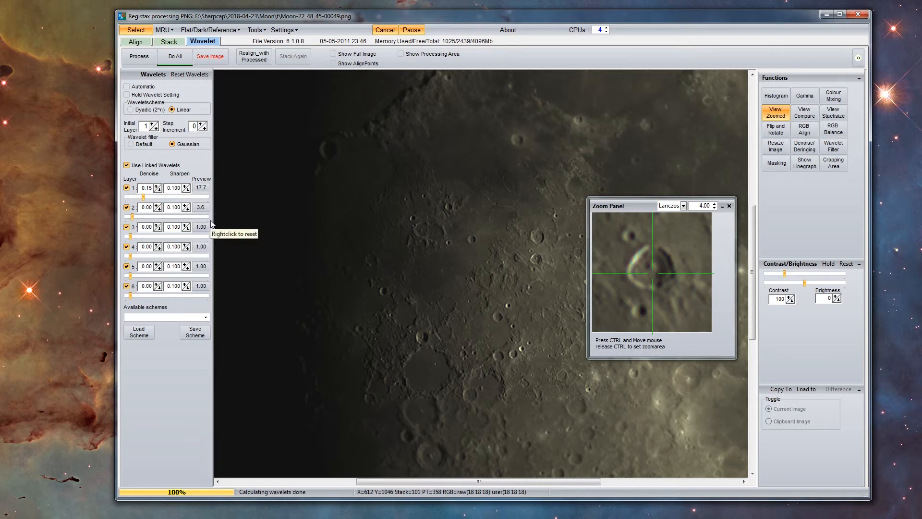
- Reduce the zoomed view to 3.00 magnification, set wavelet layer 6 to 6.1, and close the zoomed view
left_click(715, 208)
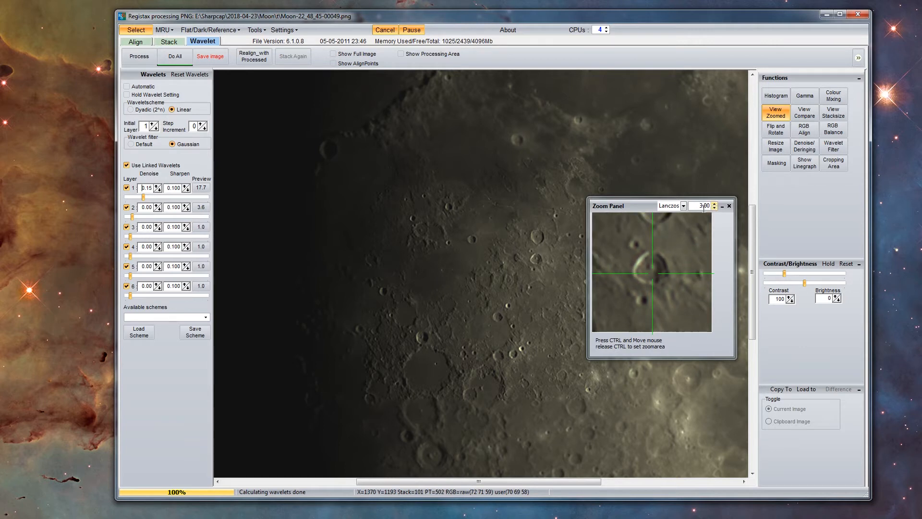
left_click_drag(130, 294, 134, 294)
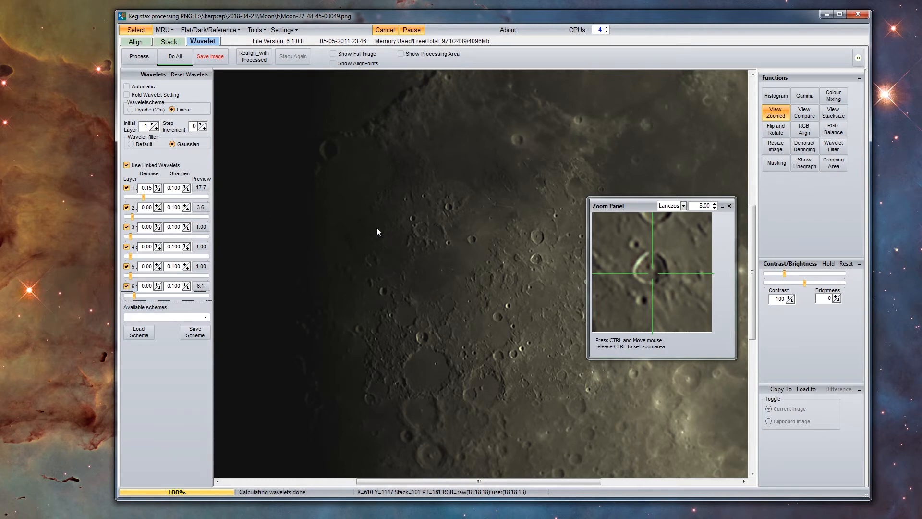
left_click(729, 206)
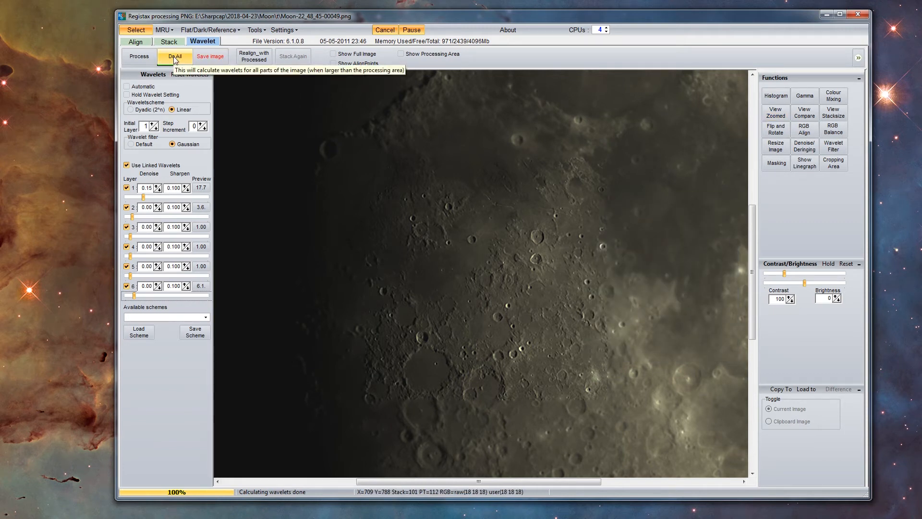
- Show a zoomed view at 2.00 magnification and calculate the wavelets for all parts of the moon image
left_click_drag(753, 255, 750, 293)
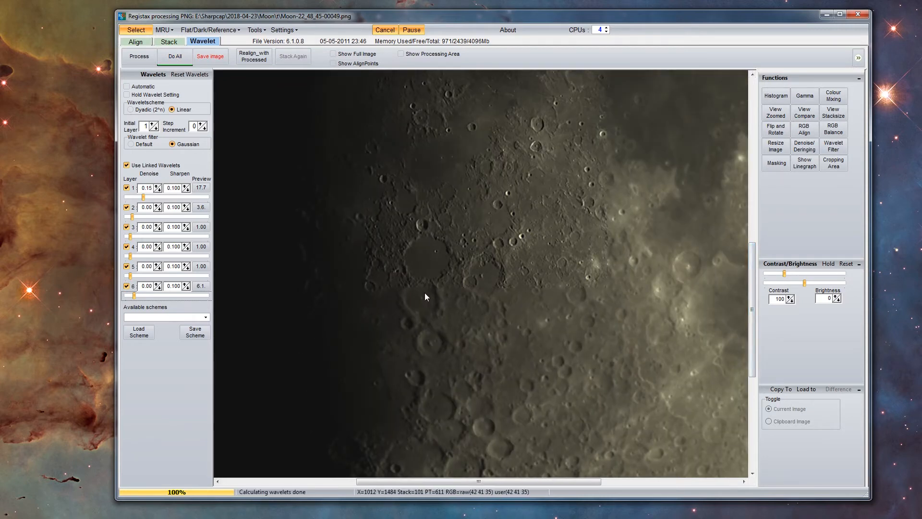
left_click(775, 112)
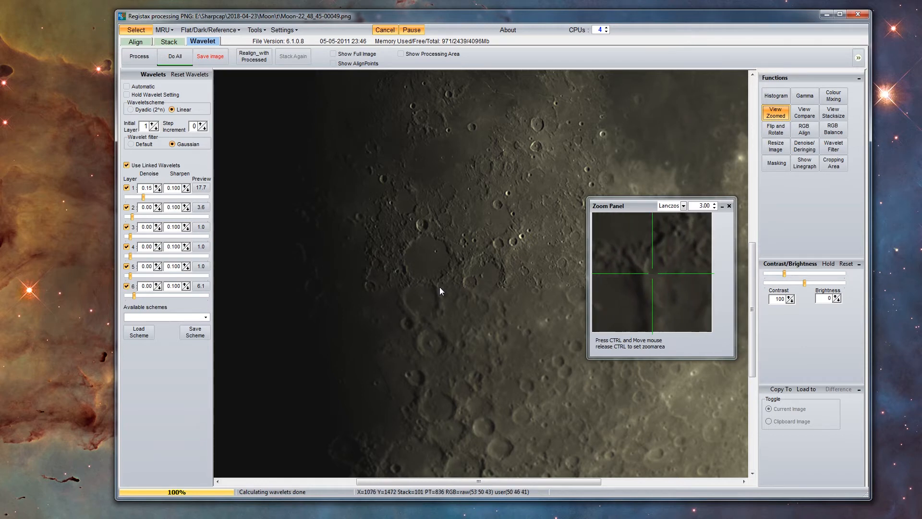
left_click(714, 208)
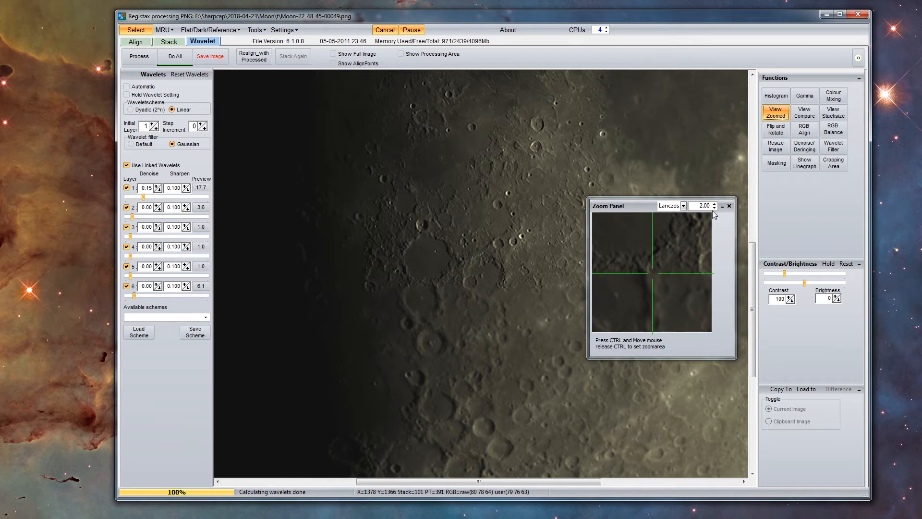
left_click(169, 57)
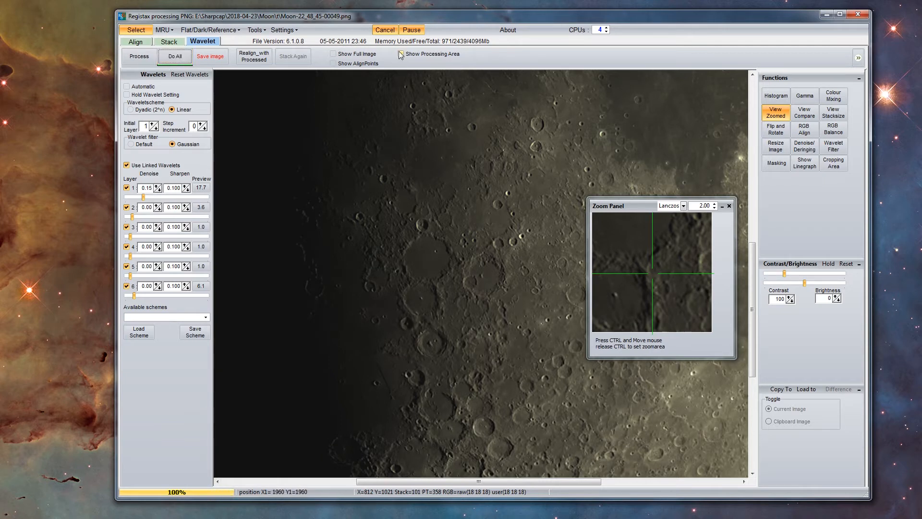
- Close the zoomed view and inspect the sharpened moon from the eastern maria down to the southern limb
left_click(729, 206)
left_click_drag(563, 481, 653, 488)
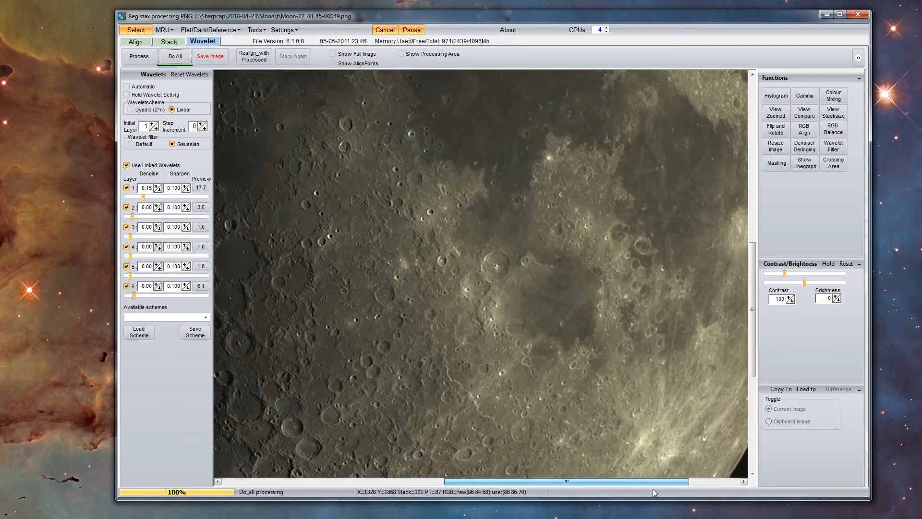
left_click_drag(754, 328, 753, 446)
left_click_drag(624, 480, 546, 480)
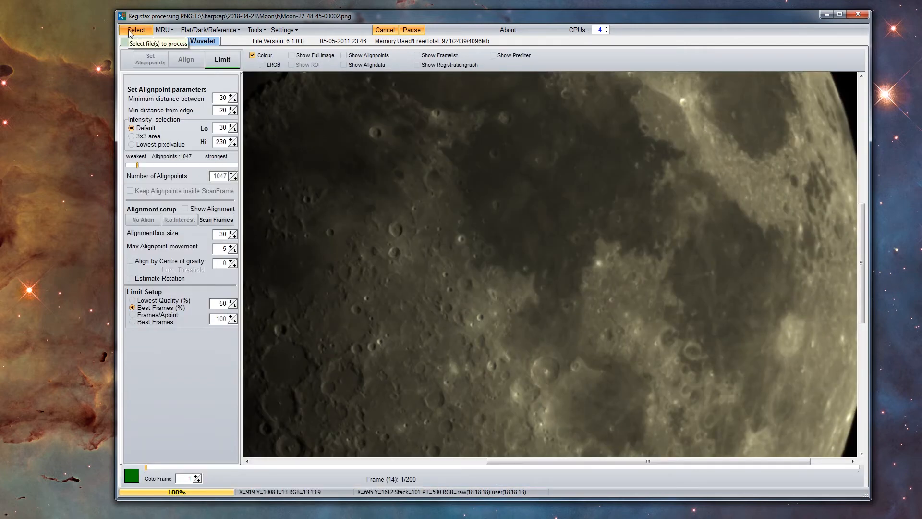
- Start selecting new files to process and browse to the Jupiter folder inside 2018-04-21
left_click(128, 30)
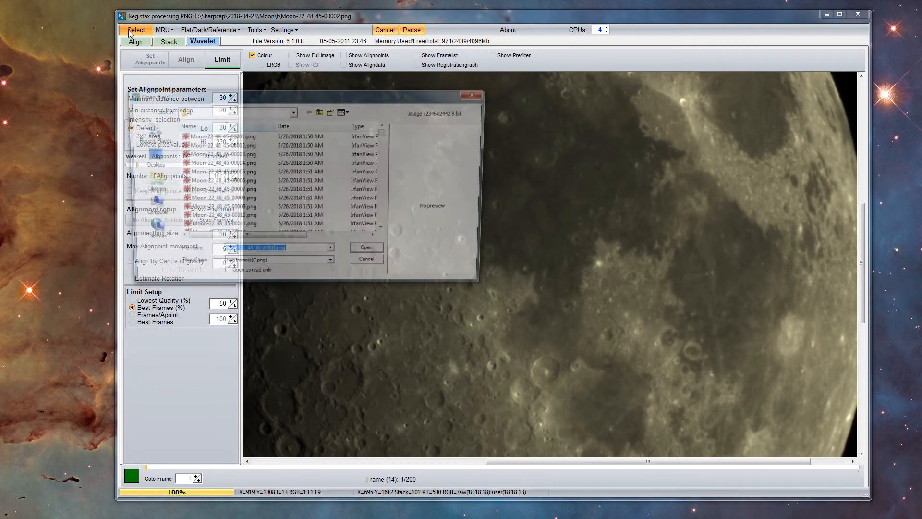
left_click(320, 112)
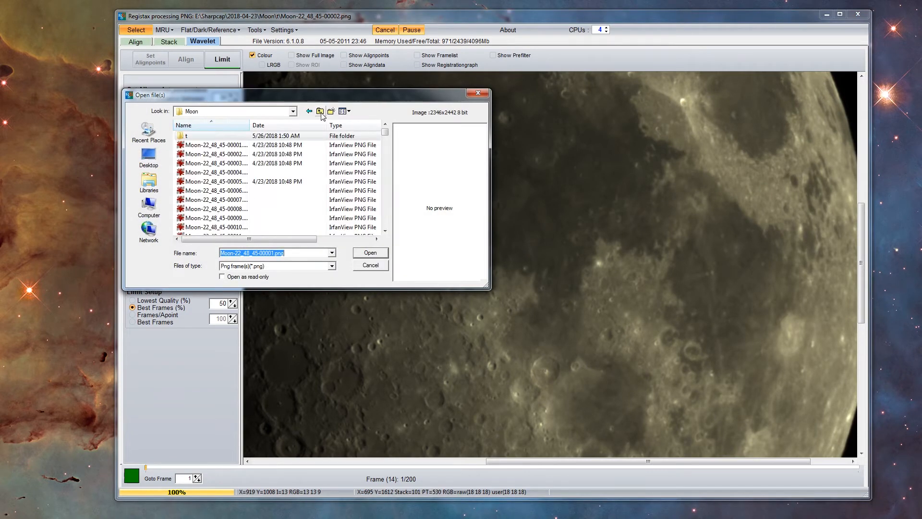
left_click(320, 111)
left_click(320, 111)
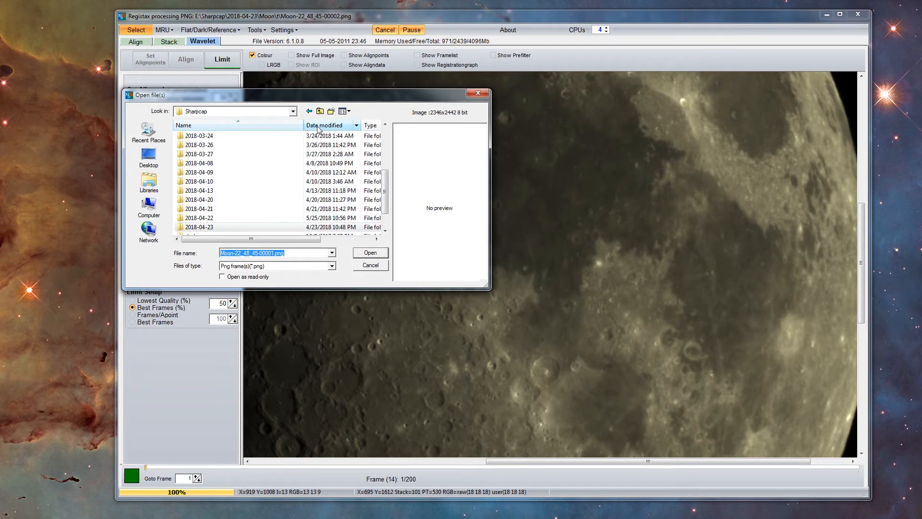
double_click(216, 211)
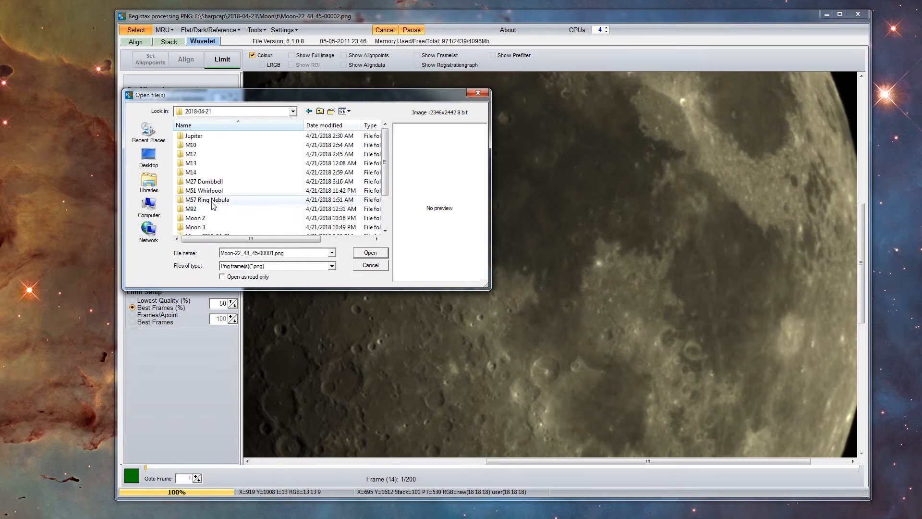
double_click(199, 137)
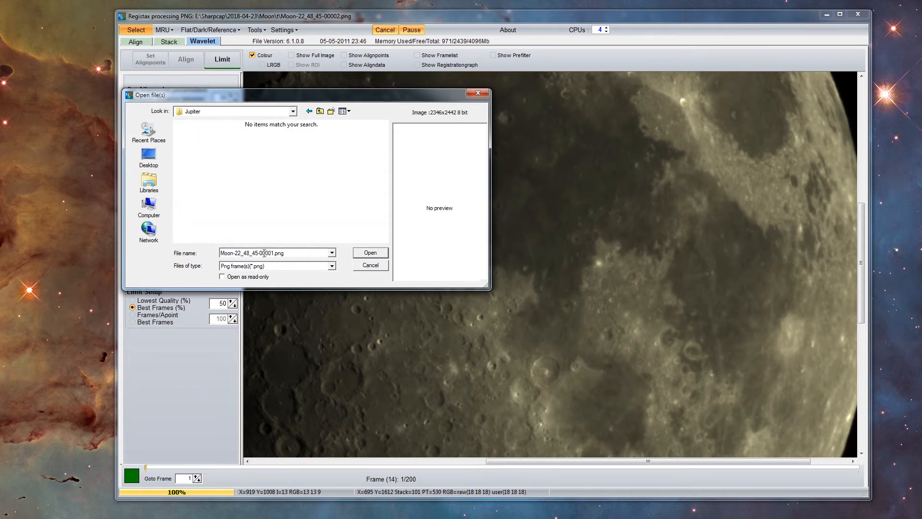
- Filter the files to video and Mpeg formats and load Jupiter-02_30_39-.avi
left_click(269, 267)
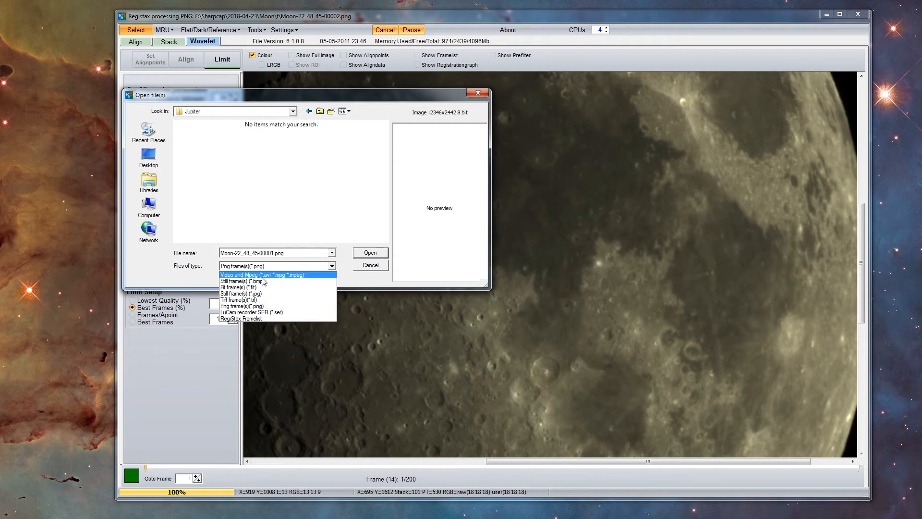
left_click(271, 275)
left_click(300, 153)
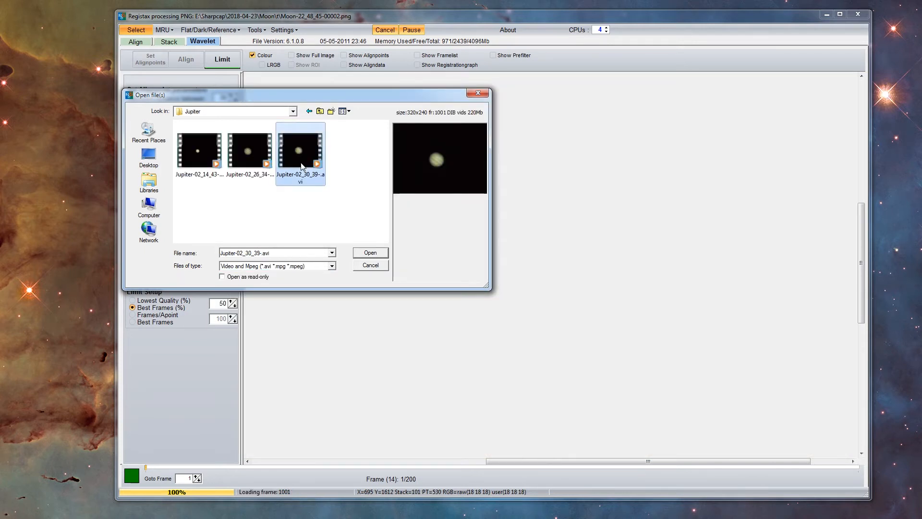
left_click(366, 255)
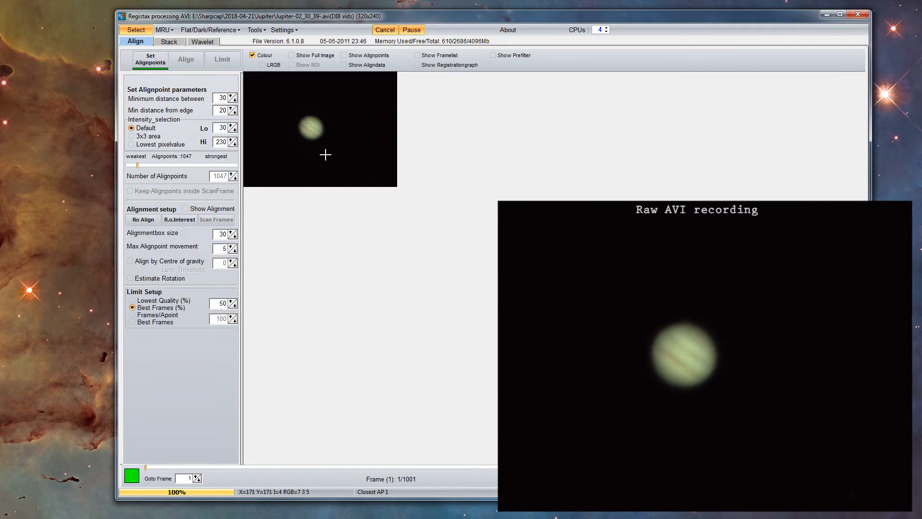
- Place four alignment points on opposite edges of Jupiter's disc and align the video frames
left_click(317, 136)
left_click(321, 132)
left_click(303, 119)
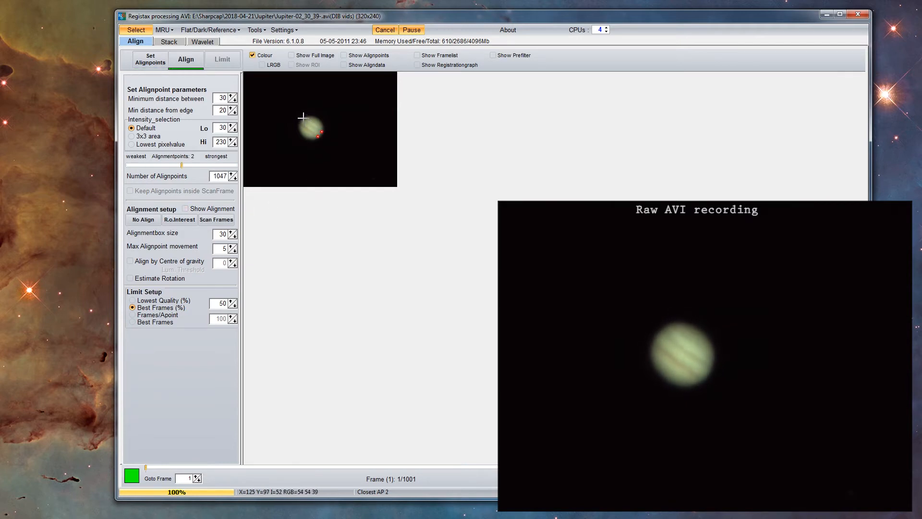
left_click(300, 124)
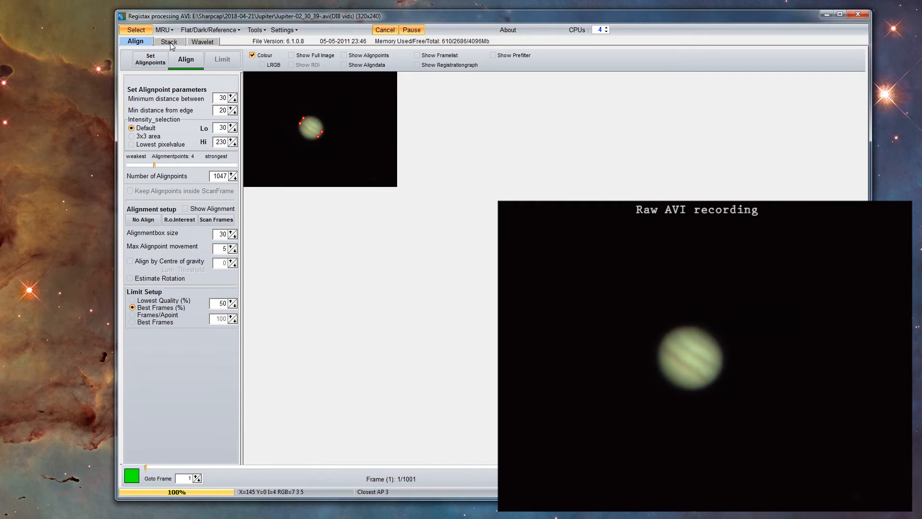
left_click(186, 60)
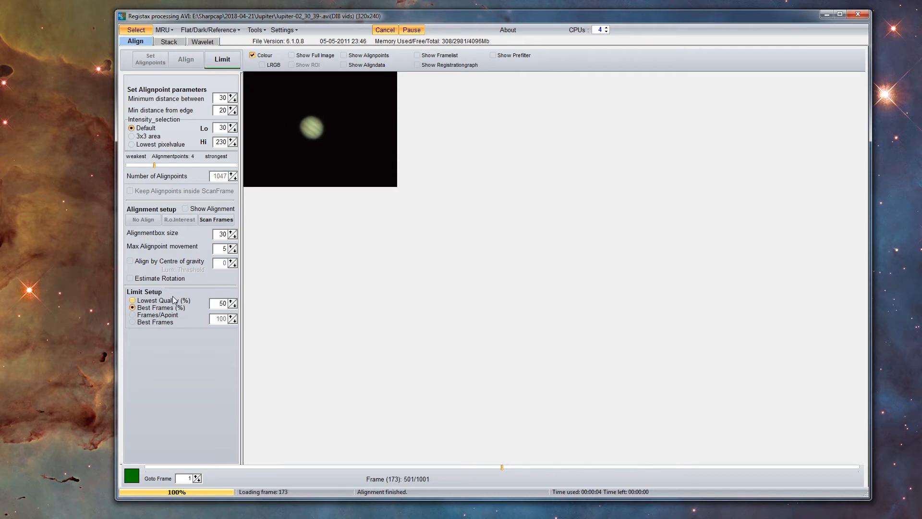
- Limit the aligned Jupiter frames to the best 250 and stack them with the default stacking options
left_click(133, 322)
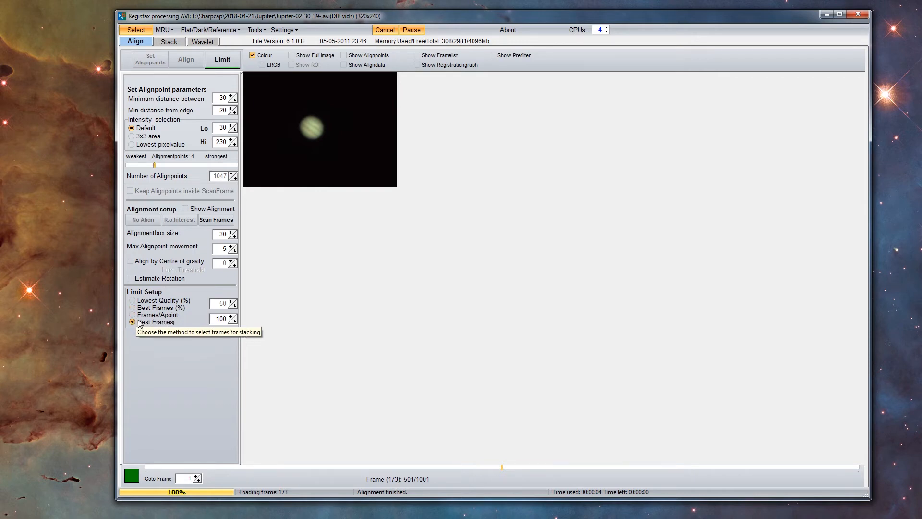
double_click(214, 318)
type("250")
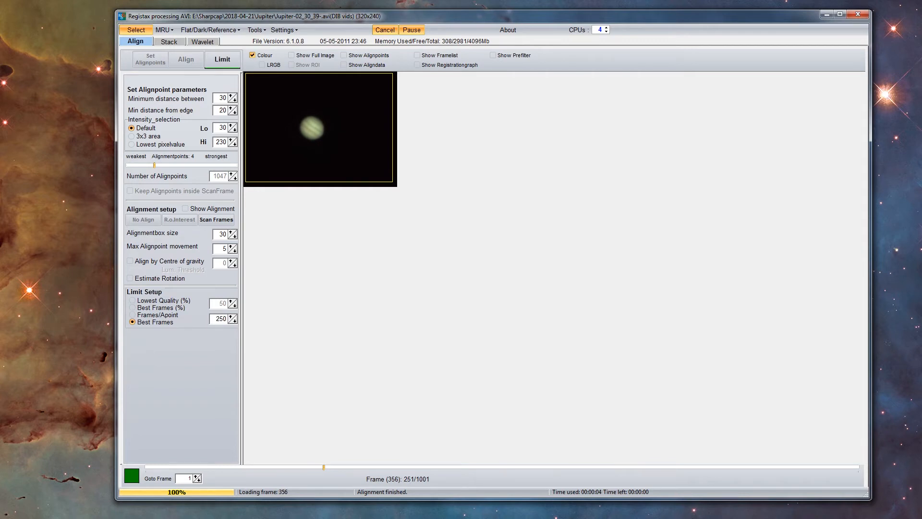
left_click(224, 63)
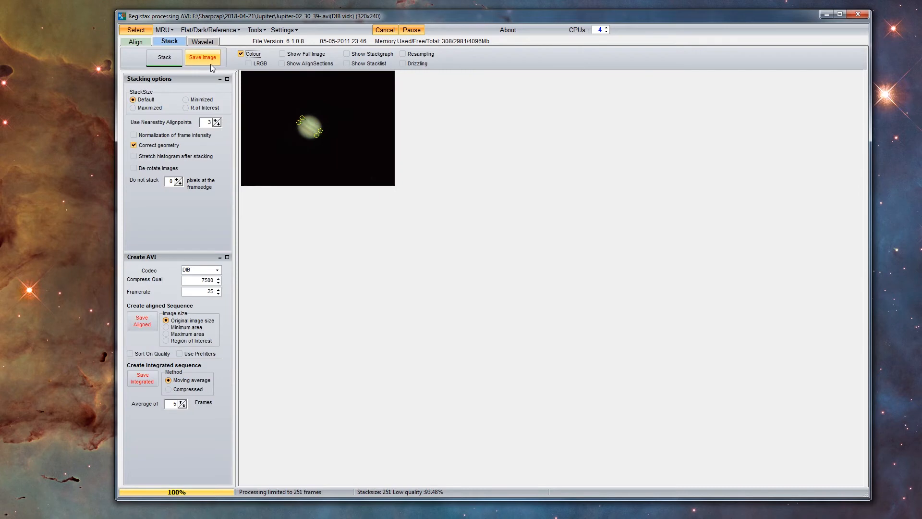
left_click(165, 56)
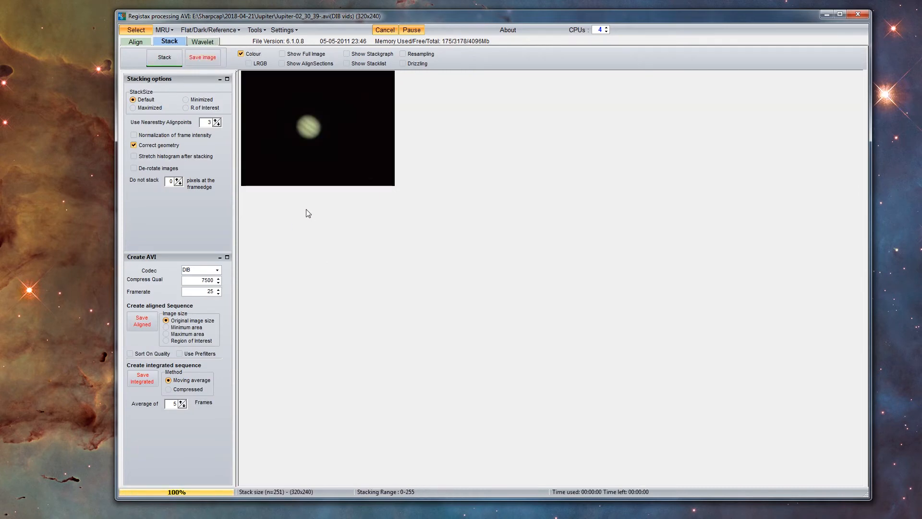
- Open the stacked Jupiter image for wavelet processing and show the planet in a zoomed view at 2.50 magnification
left_click(198, 41)
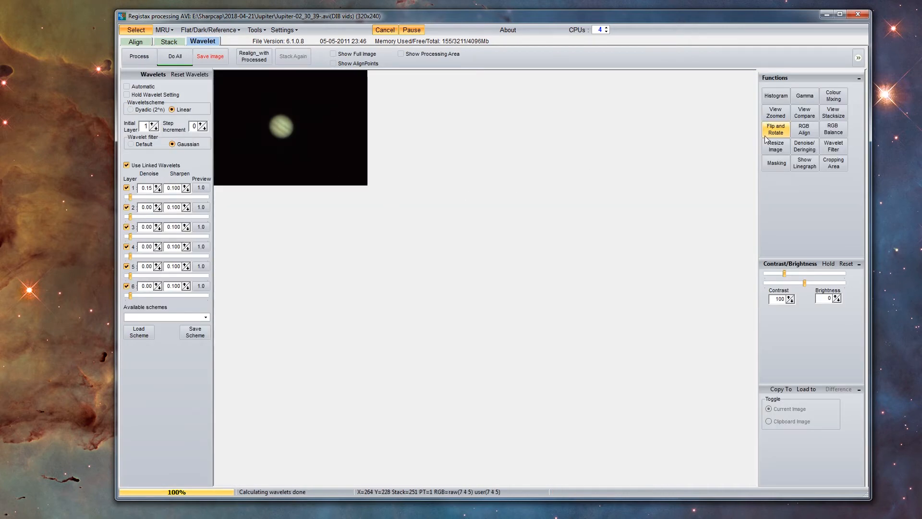
left_click(775, 112)
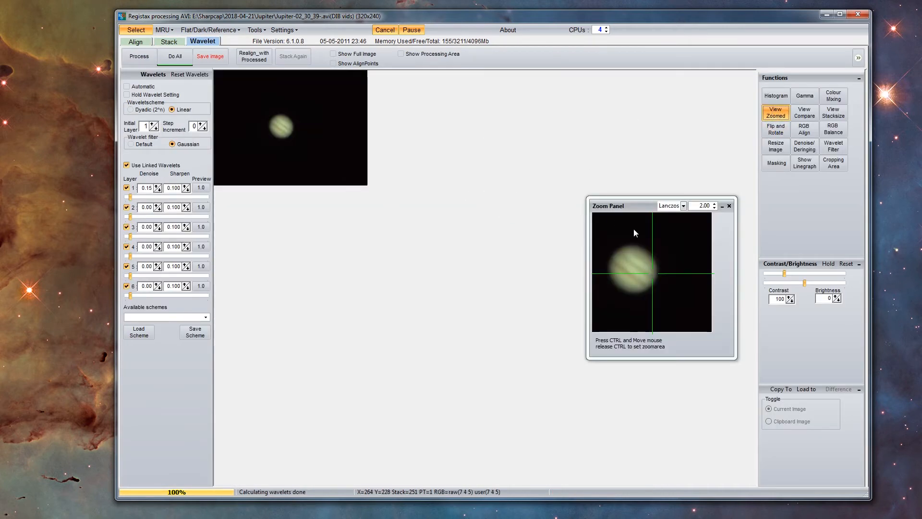
key("ctrl")
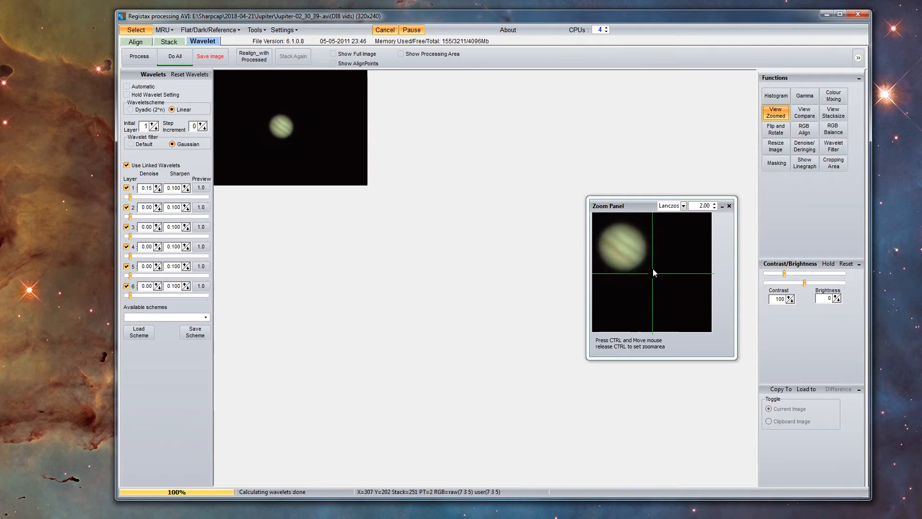
left_click(714, 204)
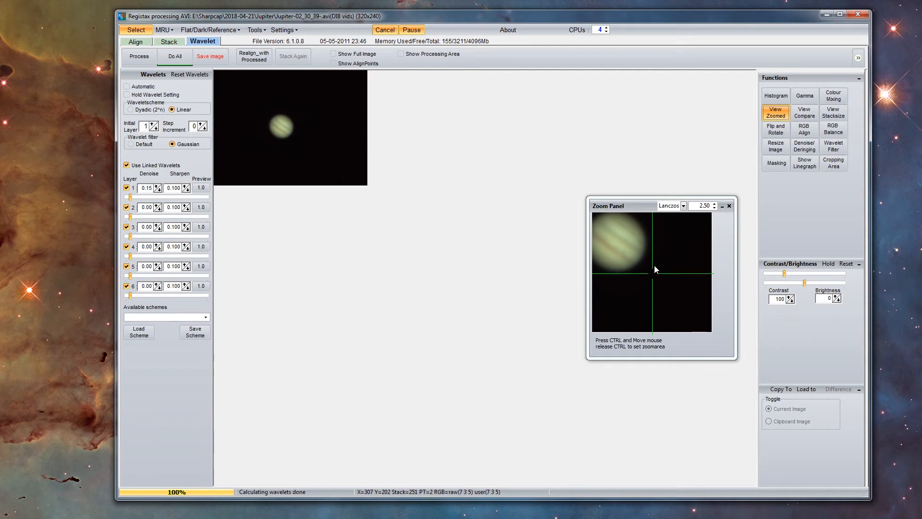
key("ctrl")
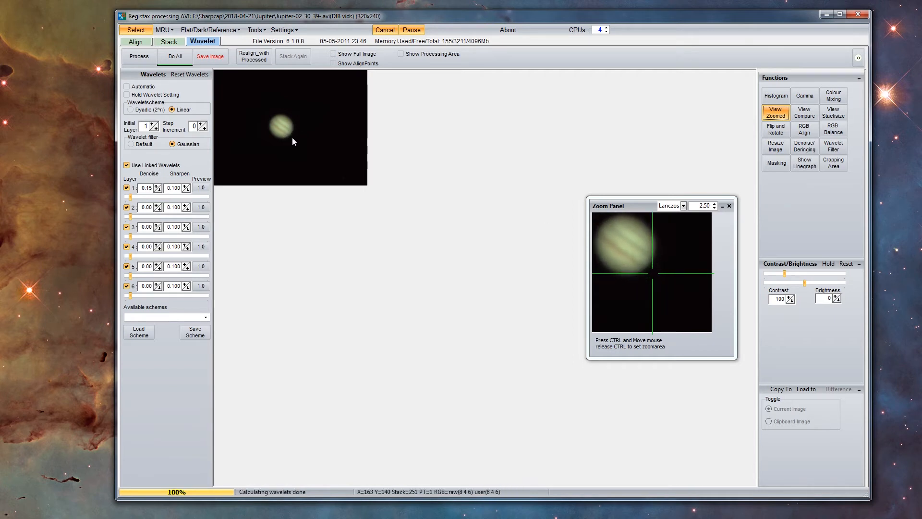
- Sharpen Jupiter with wavelet layer 1 at 22.0, layer 5 at 3.6 and layer 6 at 15.9
left_click(131, 197)
left_click_drag(132, 199, 146, 197)
left_click_drag(130, 296, 133, 275)
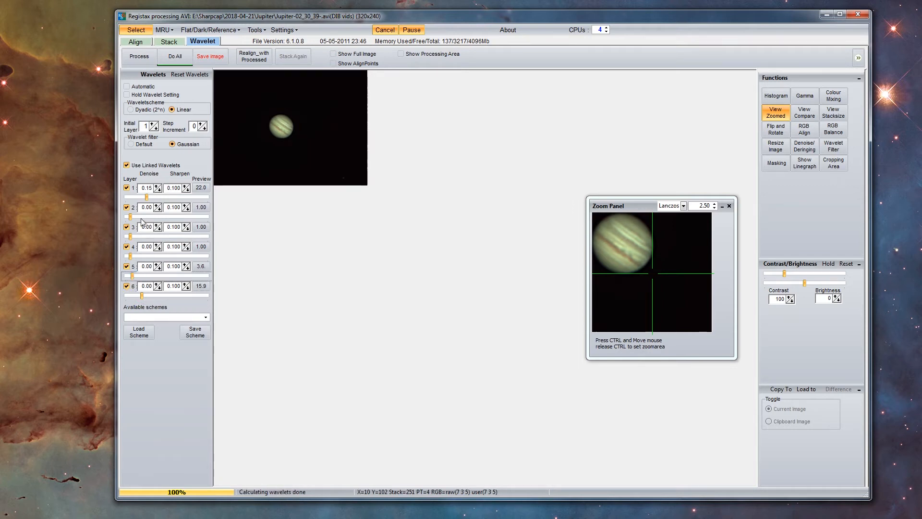
- Try wavelet layer 2 at 15.9, reduce it to 4.8 with layer 1 at 15.9, and lower layer 6
left_click_drag(130, 216, 134, 218)
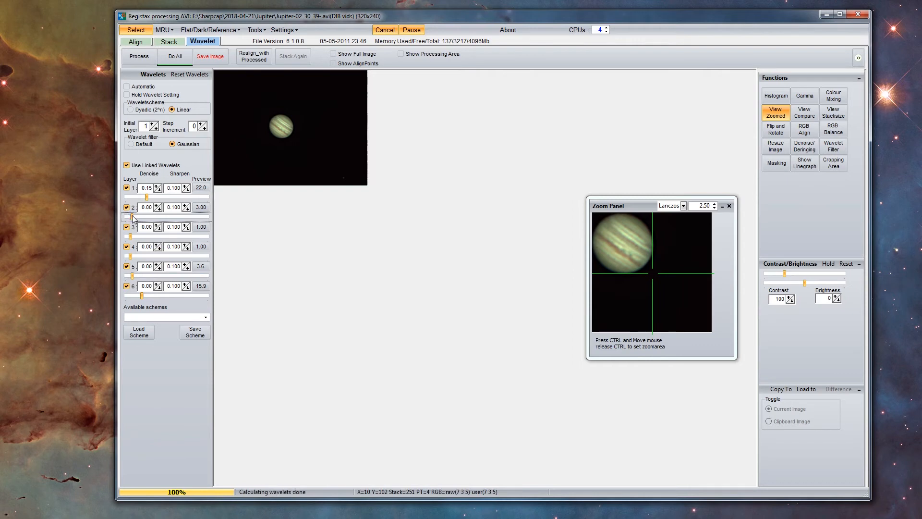
left_click_drag(133, 218, 144, 219)
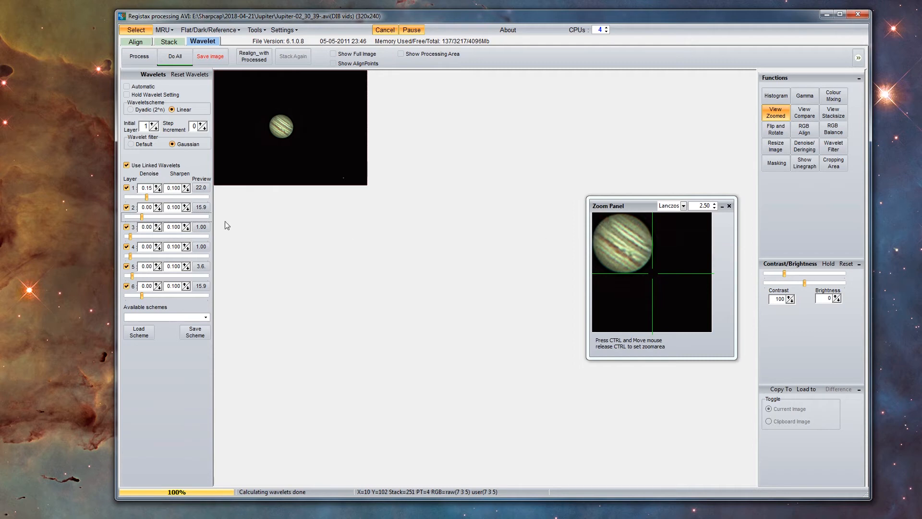
left_click_drag(143, 219, 142, 194)
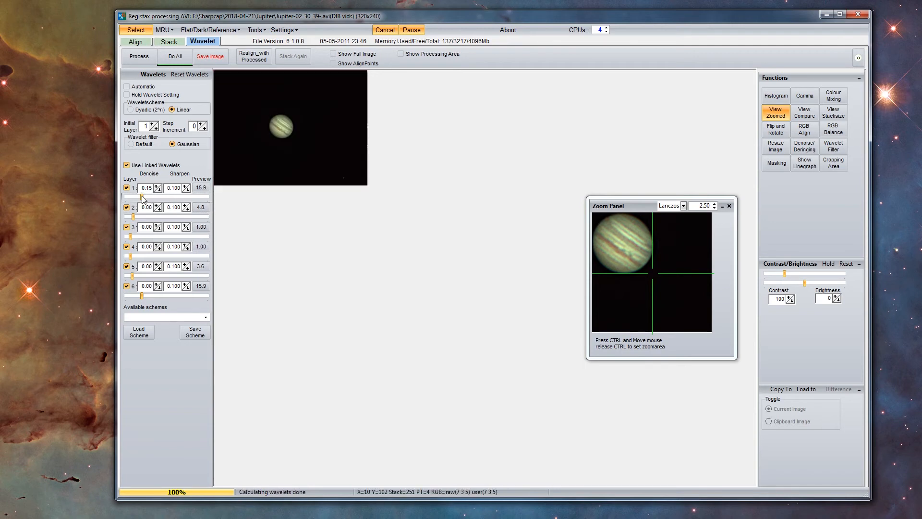
left_click_drag(142, 295, 137, 296)
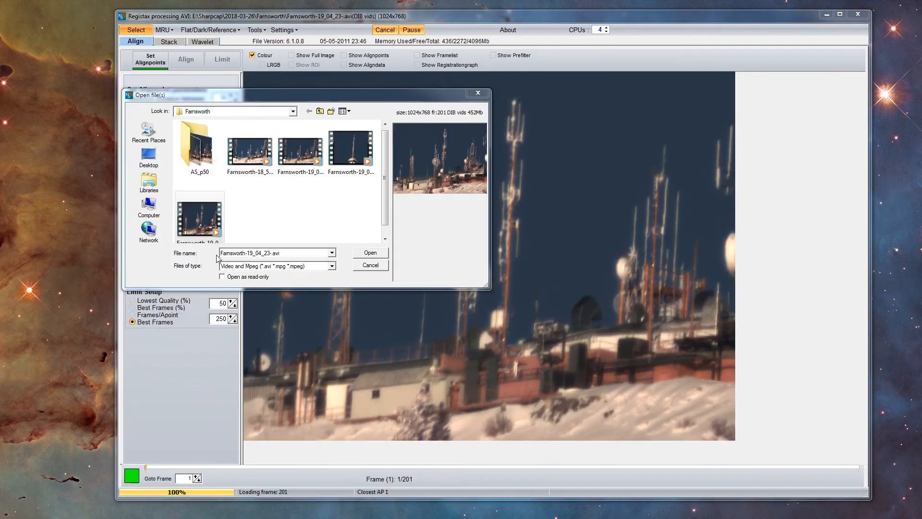
- Load the Farnsworth-19_04_23-.avi video from the Farnsworth folder
left_click(366, 252)
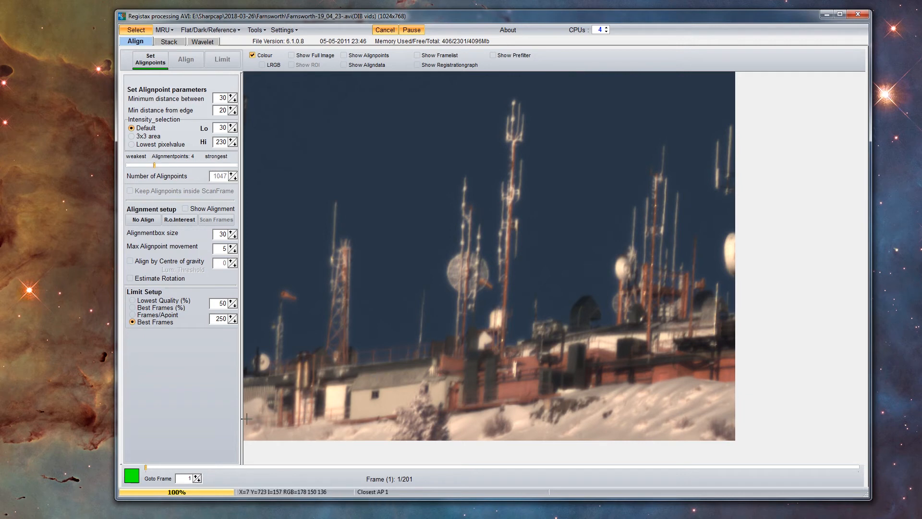
- Choose frame 38 of the tower video as the reference, set alignpoints on it and align all frames
left_click(146, 467)
left_click_drag(146, 467, 259, 469)
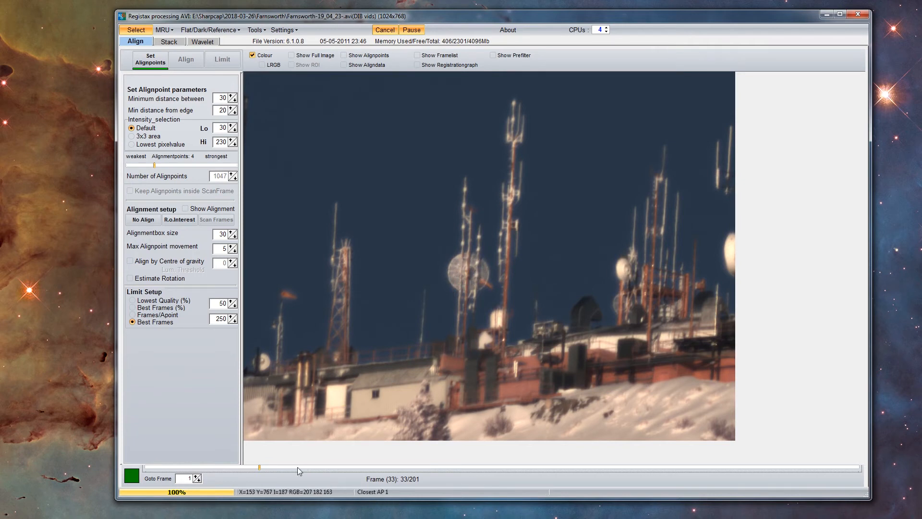
left_click_drag(259, 467, 263, 468)
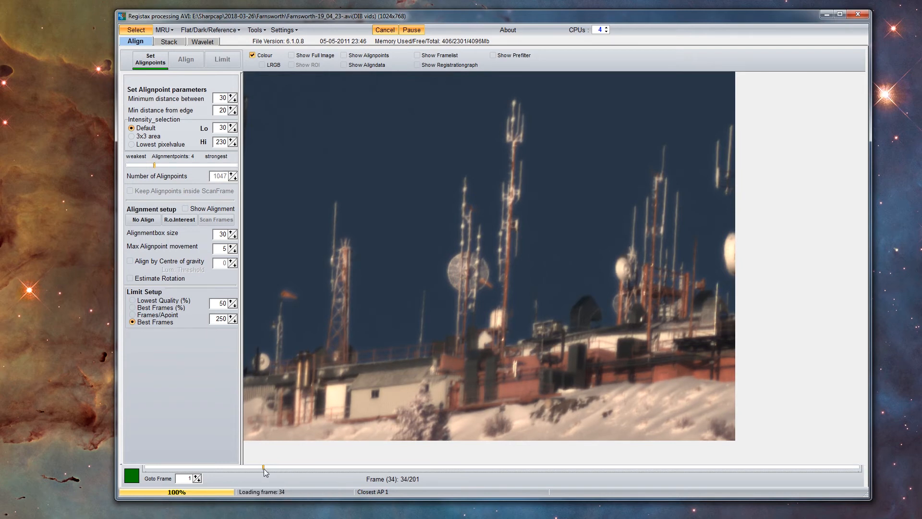
left_click_drag(264, 468, 279, 471)
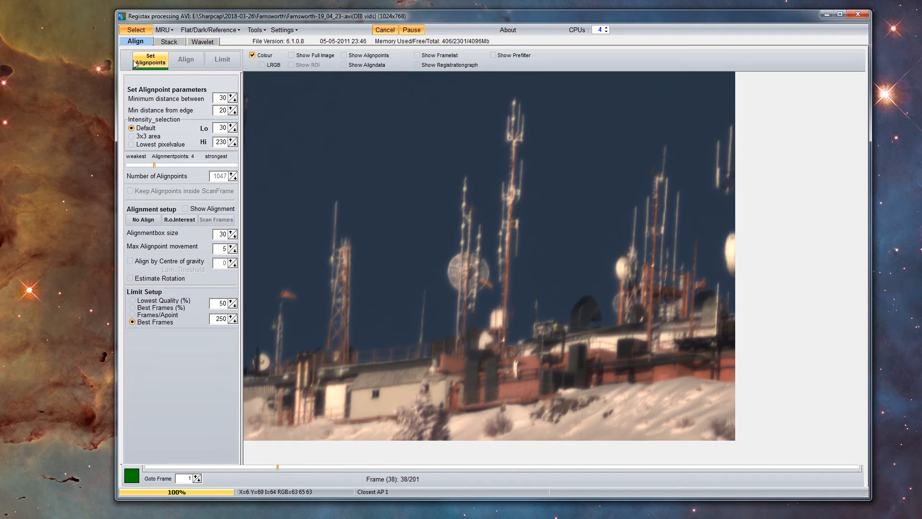
left_click(151, 63)
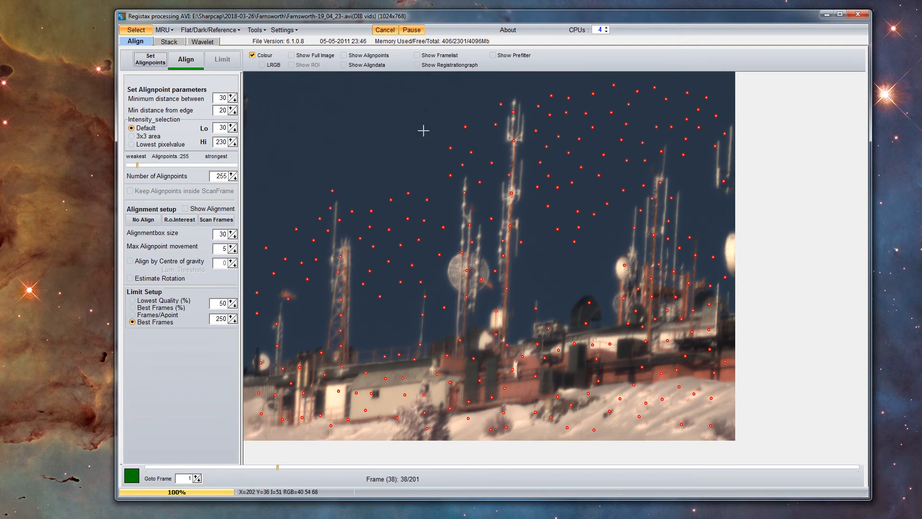
left_click(190, 60)
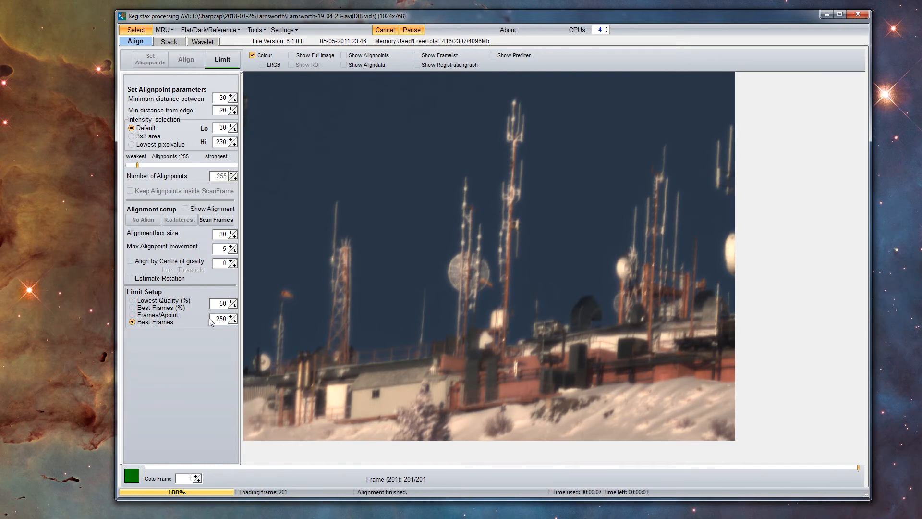
- Limit the tower video to the best 100 frames and stack them
left_click_drag(212, 319, 231, 325)
type("100")
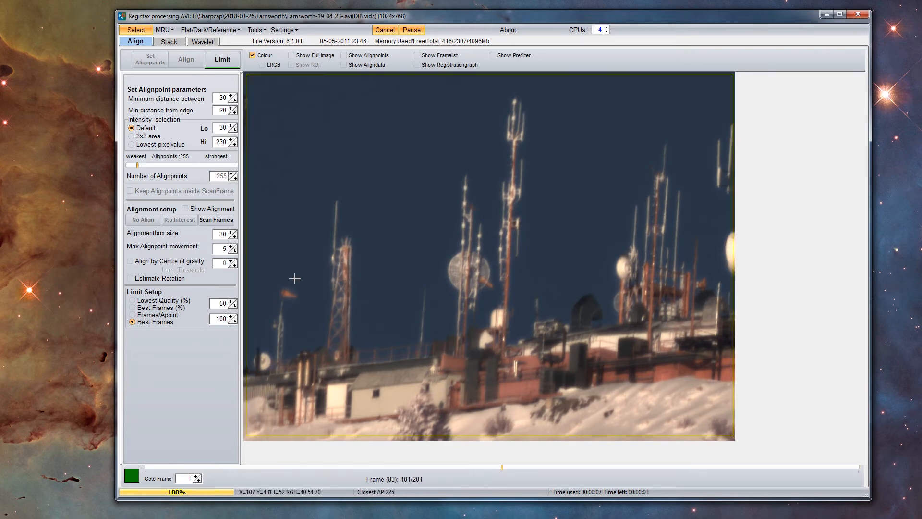
left_click(220, 62)
left_click(166, 58)
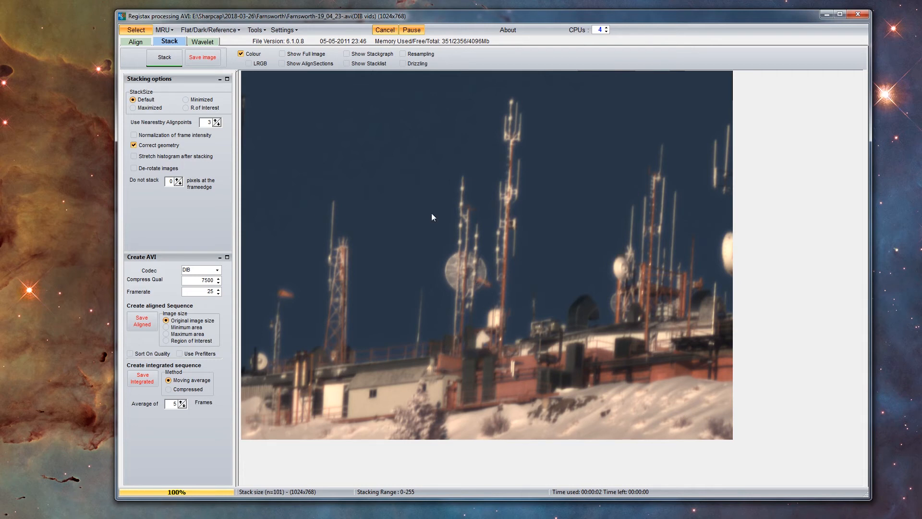
- Open the stacked tower image for wavelet processing and set the zoomed view on the round dish antenna
left_click(201, 42)
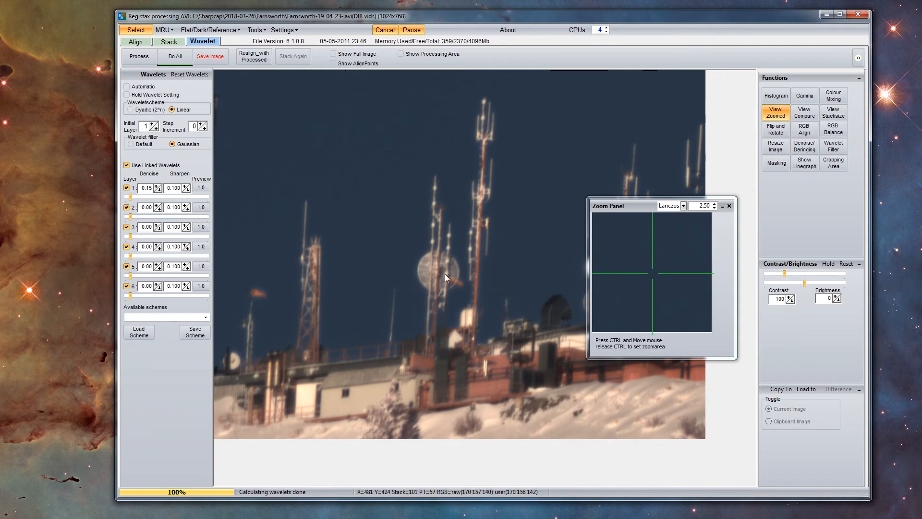
key("ctrl")
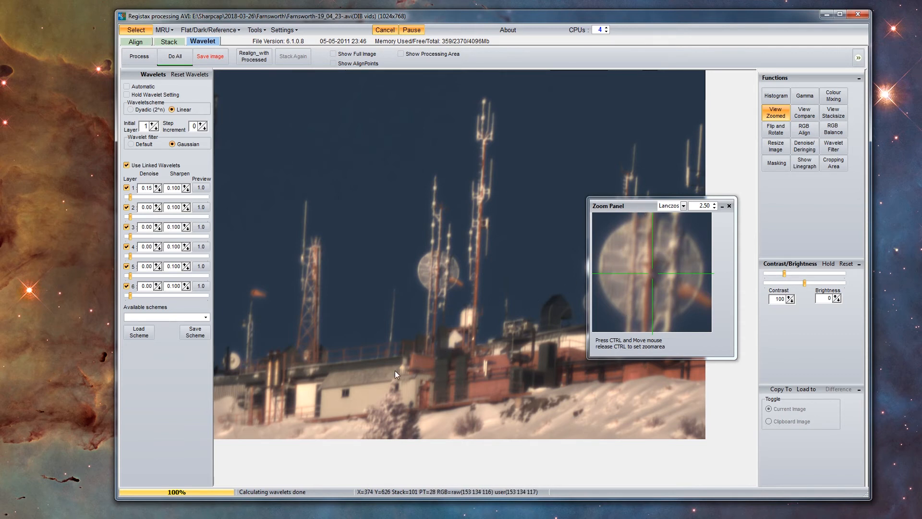
key("ctrl")
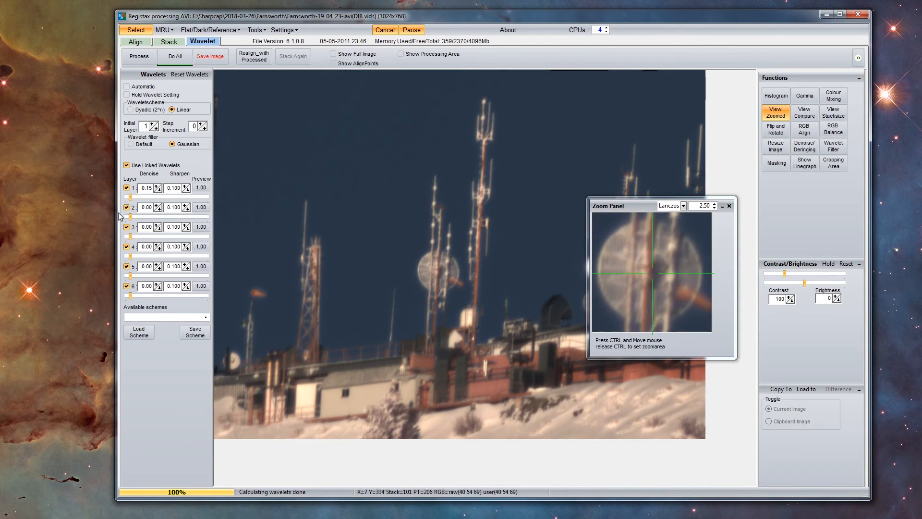
- Sharpen the tower image with wavelet layer 1 at 23.2, layer 2 at 10.4 and layer 6 at 4.8
left_click_drag(130, 197, 151, 197)
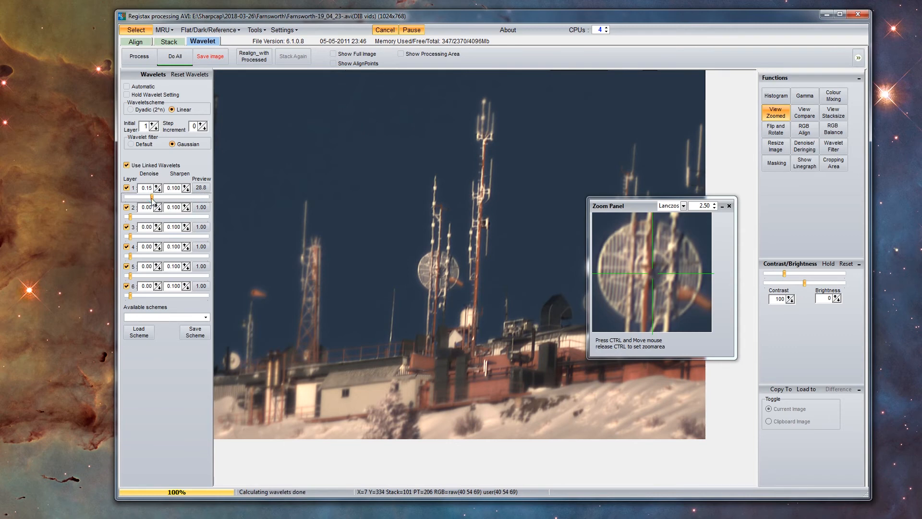
left_click_drag(134, 216, 138, 216)
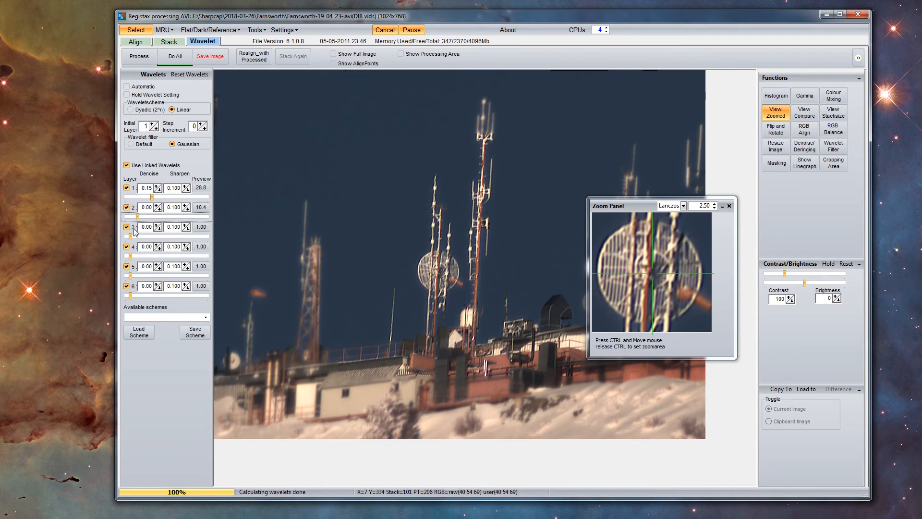
left_click_drag(130, 295, 132, 296)
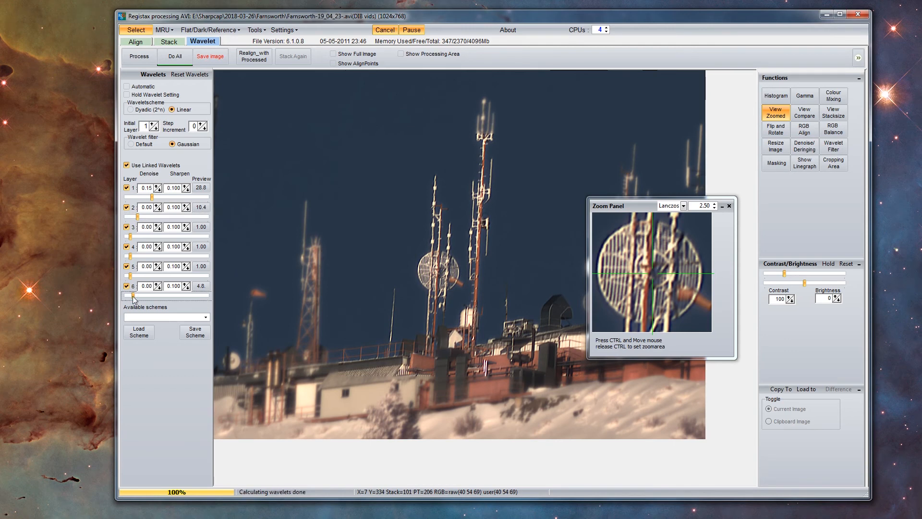
left_click_drag(151, 197, 148, 197)
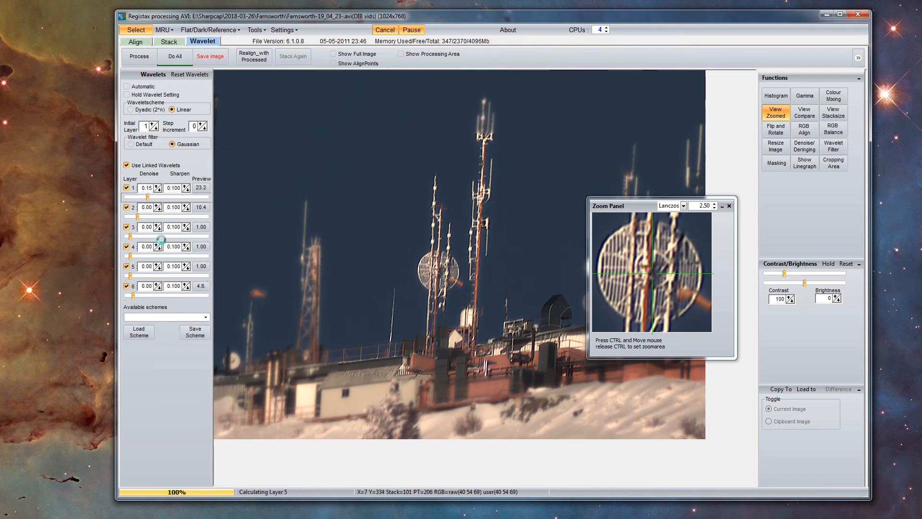
- Apply the wavelets to the whole tower image, close the zoomed view and compare the result with an unprocessed frame
key("ctrl")
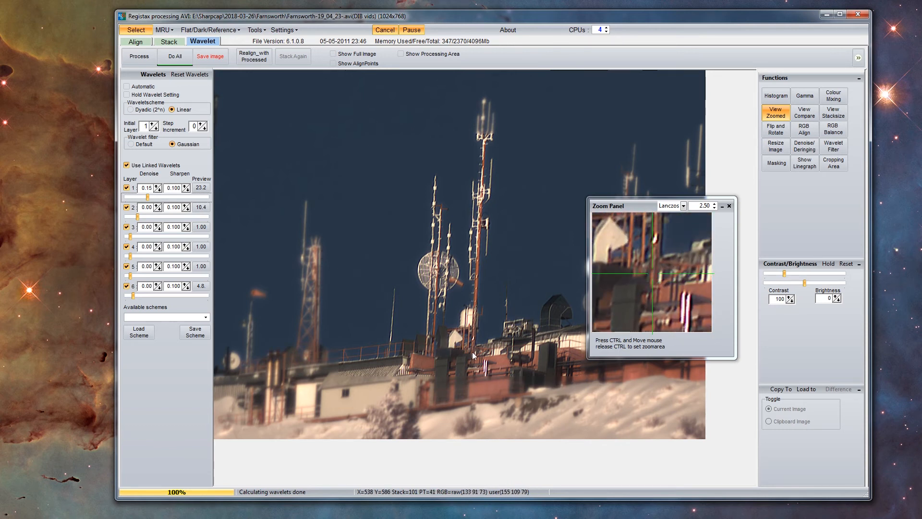
left_click(175, 56)
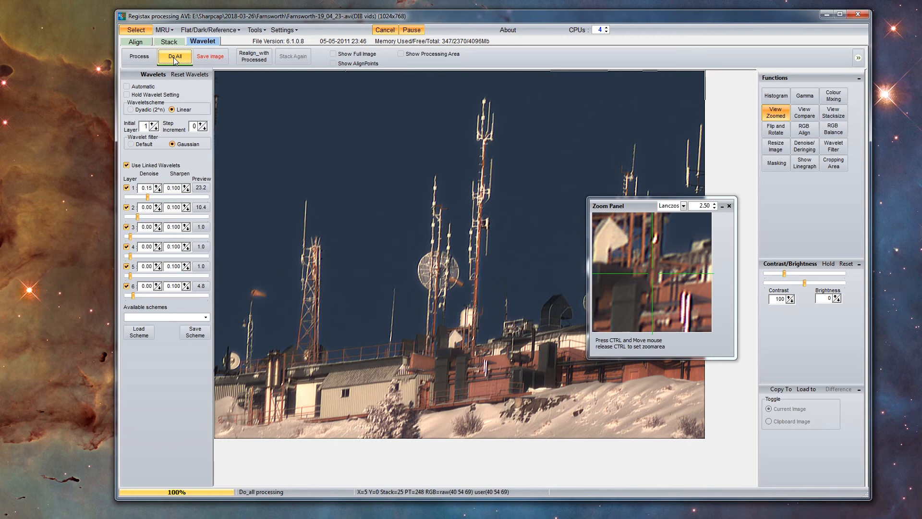
left_click(729, 205)
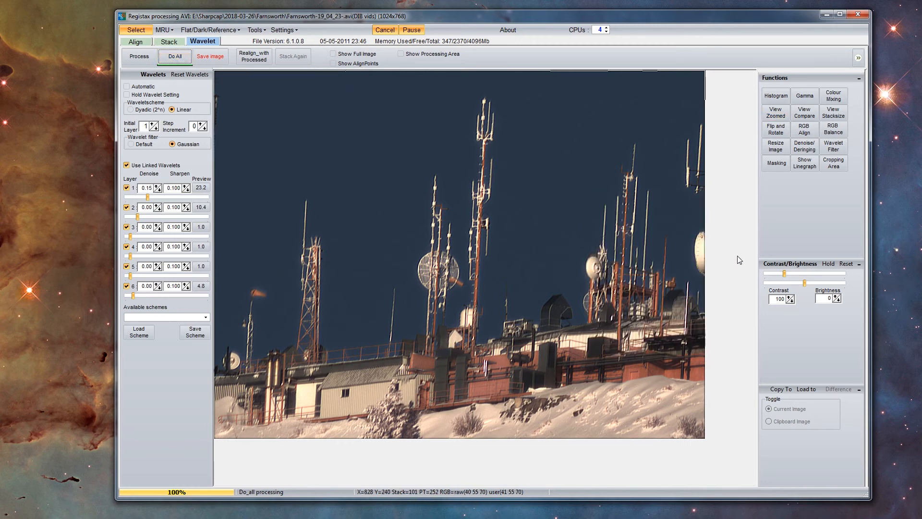
left_click(141, 42)
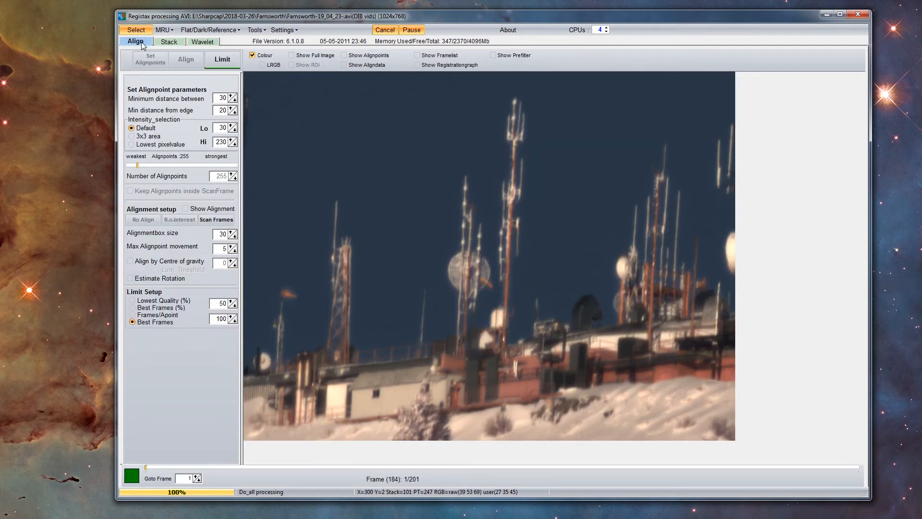
left_click(206, 44)
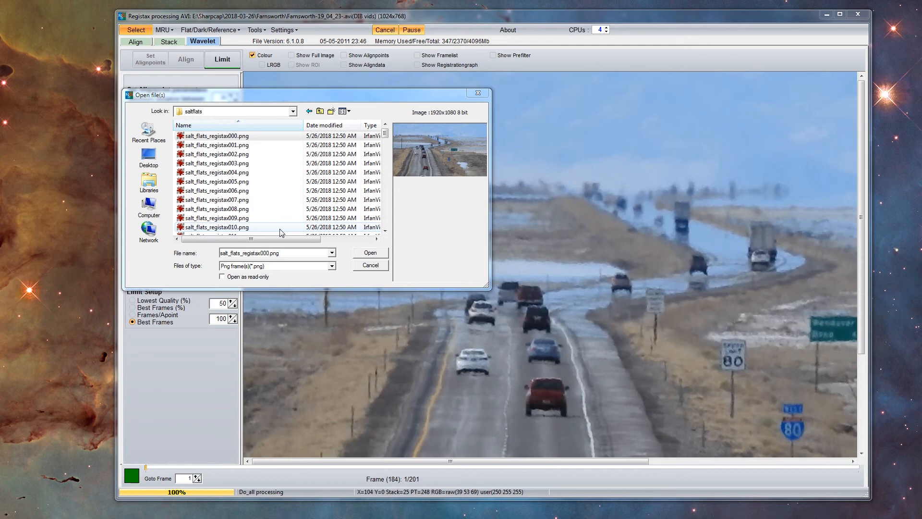
- Load all the salt_flats_registax PNG frames from the saltflats folder
left_click(271, 181)
key("ctrl+a")
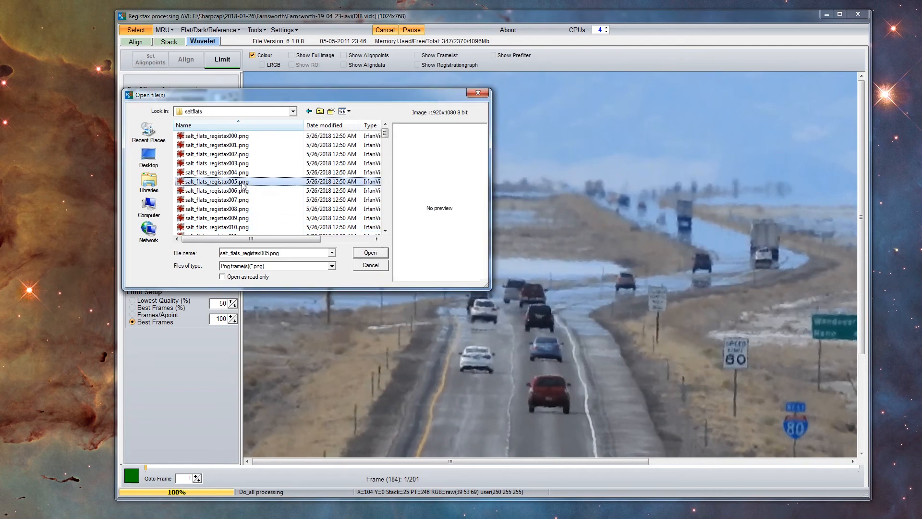
left_click(362, 253)
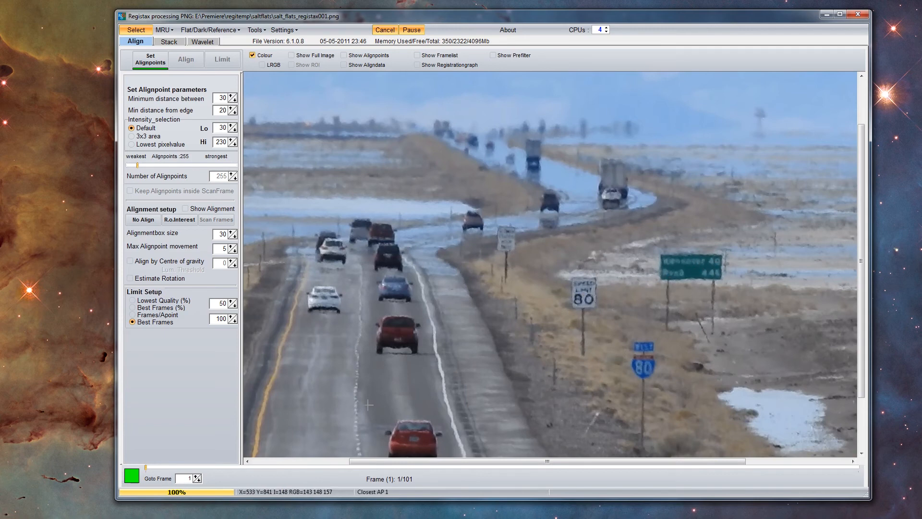
- Set alignpoints on frame 1 of the salt flats sequence and align all its frames
mouse_move(147, 468)
left_mouse_down()
mouse_move(323, 482)
mouse_move(396, 460)
mouse_move(700, 471)
mouse_move(154, 454)
left_mouse_up()
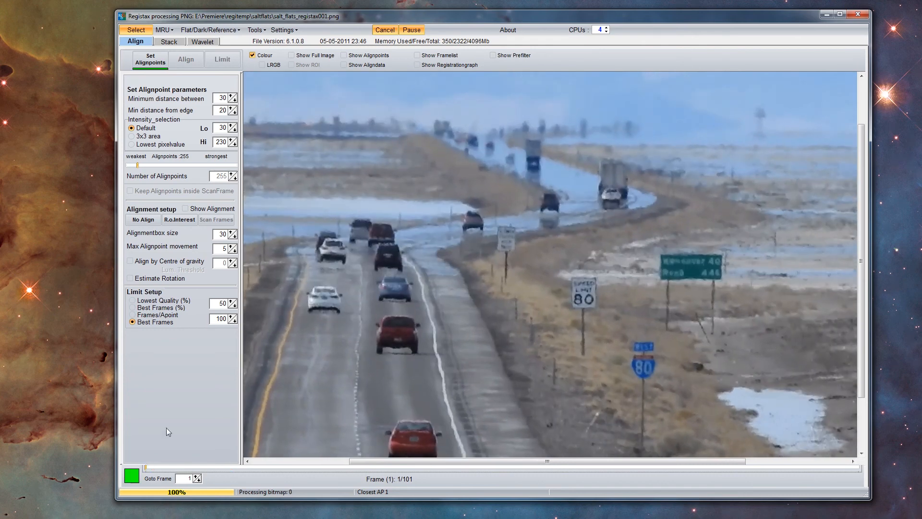
left_click(153, 61)
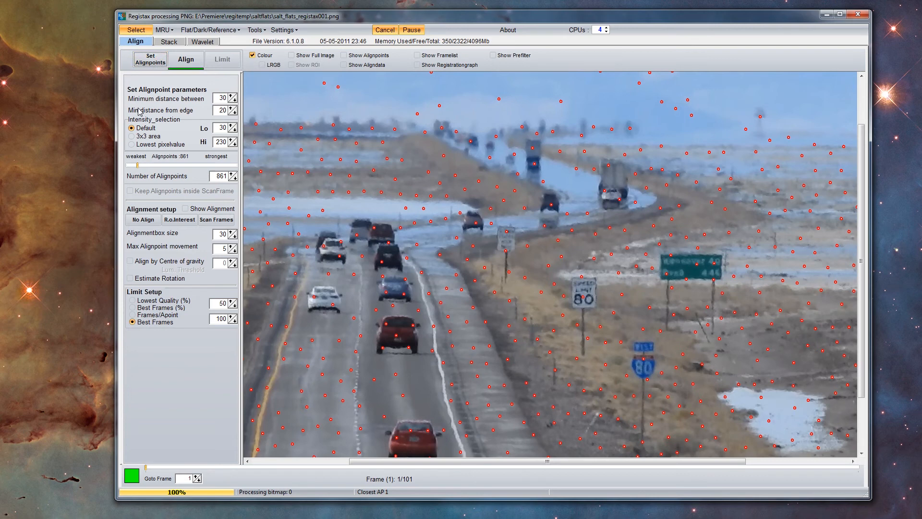
left_click(187, 61)
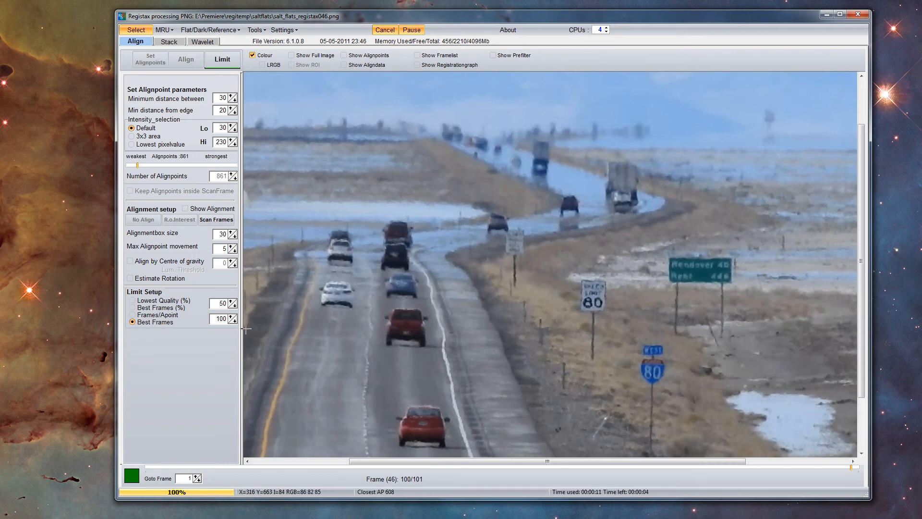
- Limit the highway sequence to the best 100 frames and stack them
left_click(212, 320)
left_click_drag(212, 319, 239, 322)
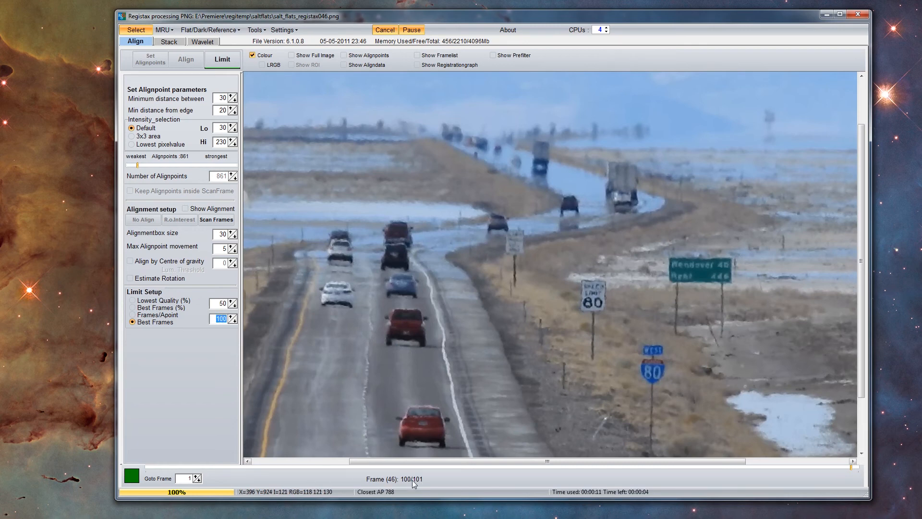
left_click(208, 69)
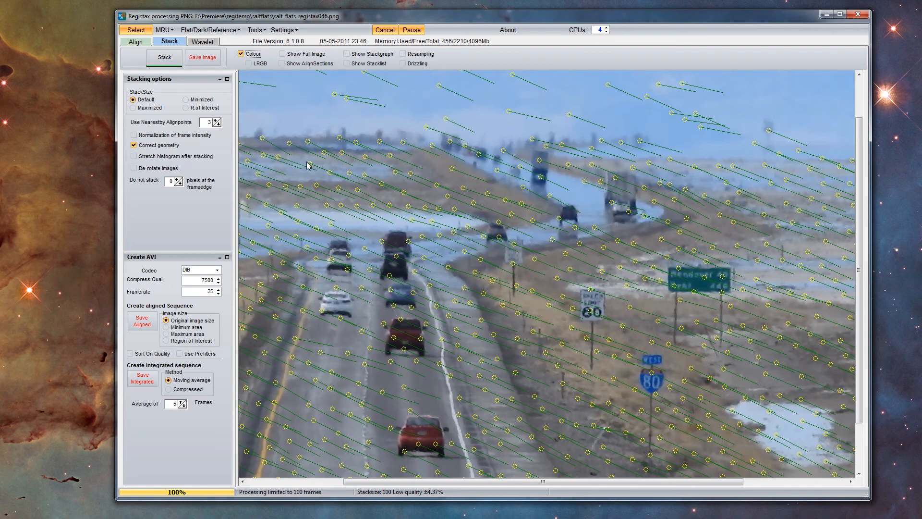
left_click(165, 57)
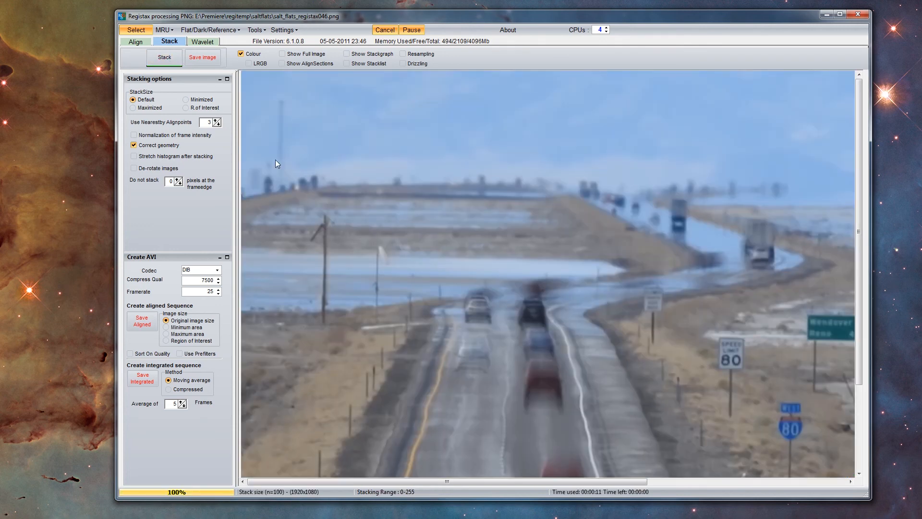
- Open the stacked highway image for wavelet processing and sharpen it with layer 1 at 30.6, layer 2 at 2.4 and layer 6 at 6.7
left_click_drag(447, 481, 534, 482)
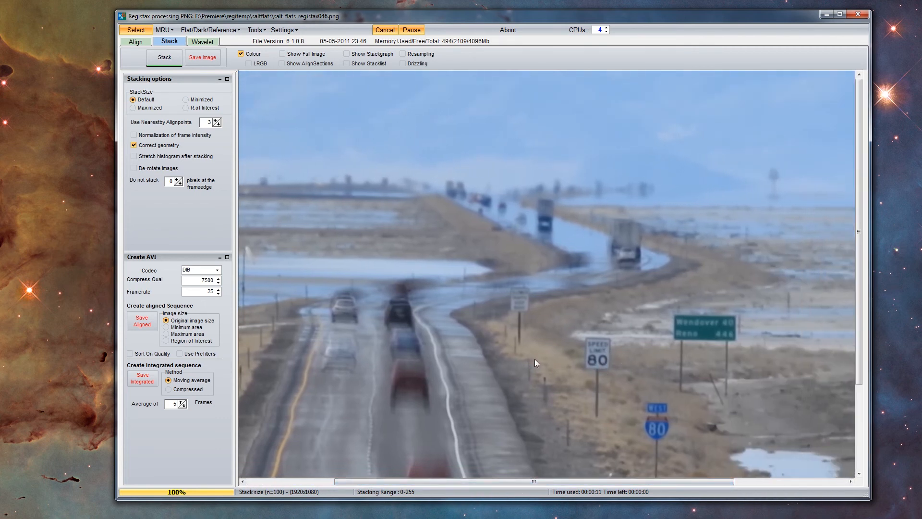
left_click_drag(859, 320, 860, 384)
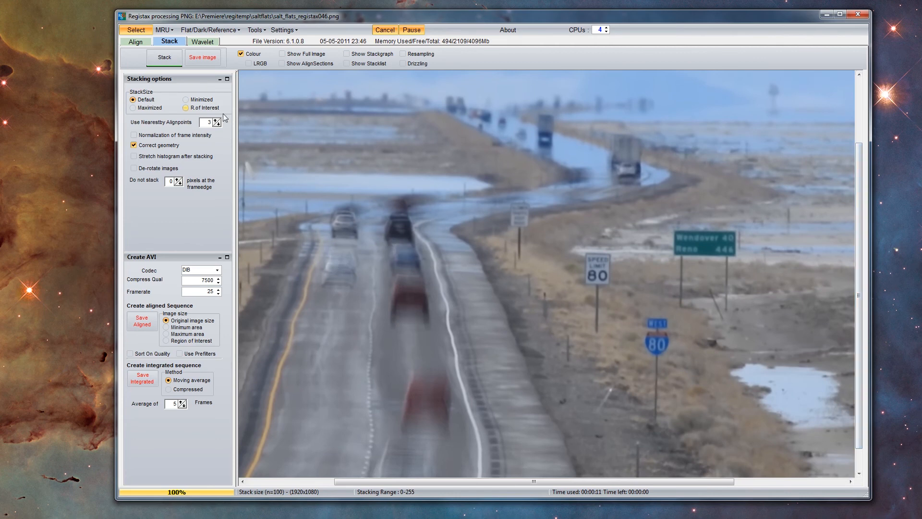
left_click(202, 42)
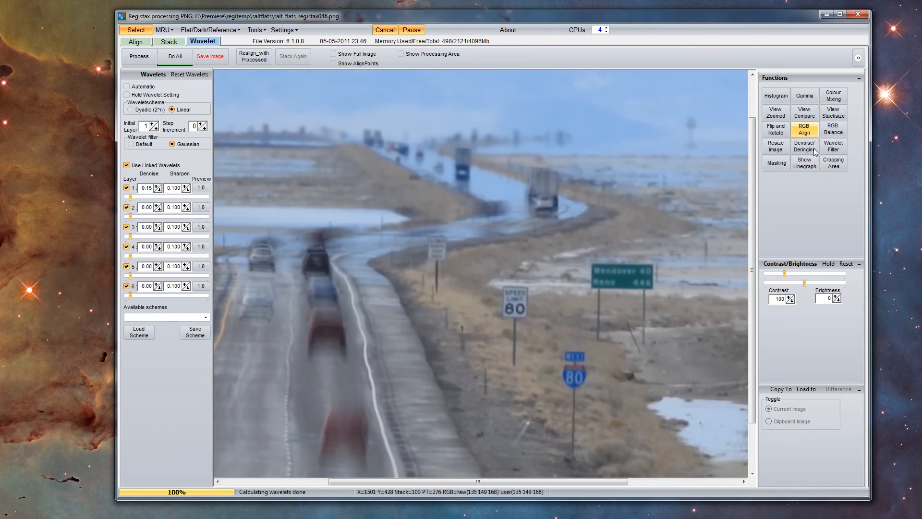
left_click(131, 198)
left_click_drag(131, 197, 145, 198)
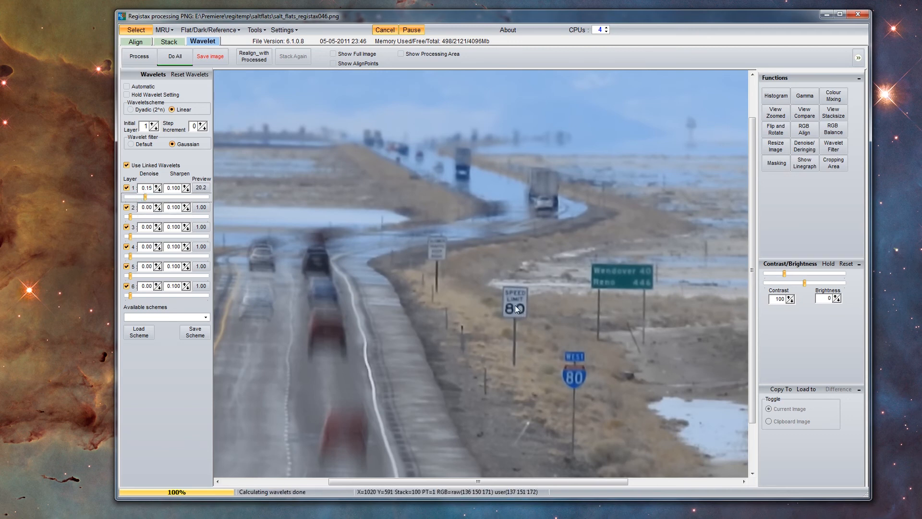
left_click_drag(145, 197, 153, 198)
left_click(130, 296)
left_click_drag(130, 295, 135, 295)
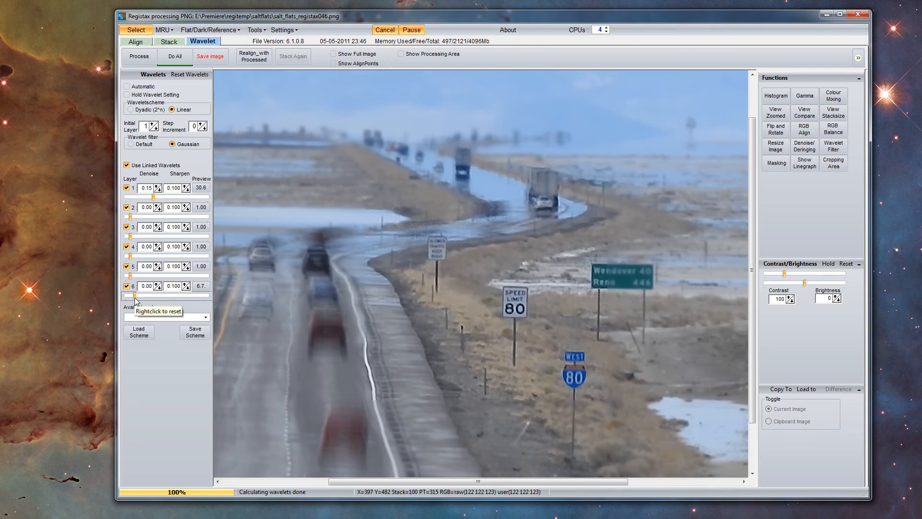
left_click_drag(130, 217, 131, 217)
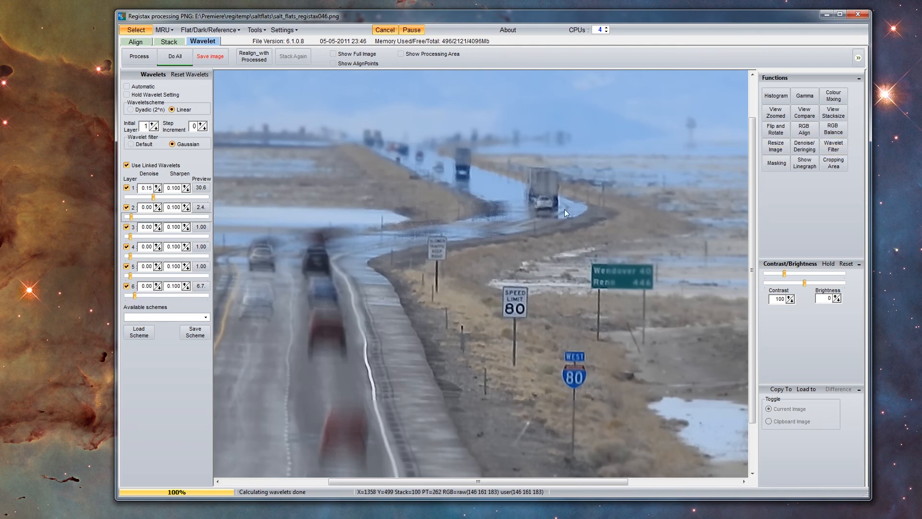
- Apply the wavelet sharpening to the whole highway image and show an unprocessed frame for comparison
left_click(179, 59)
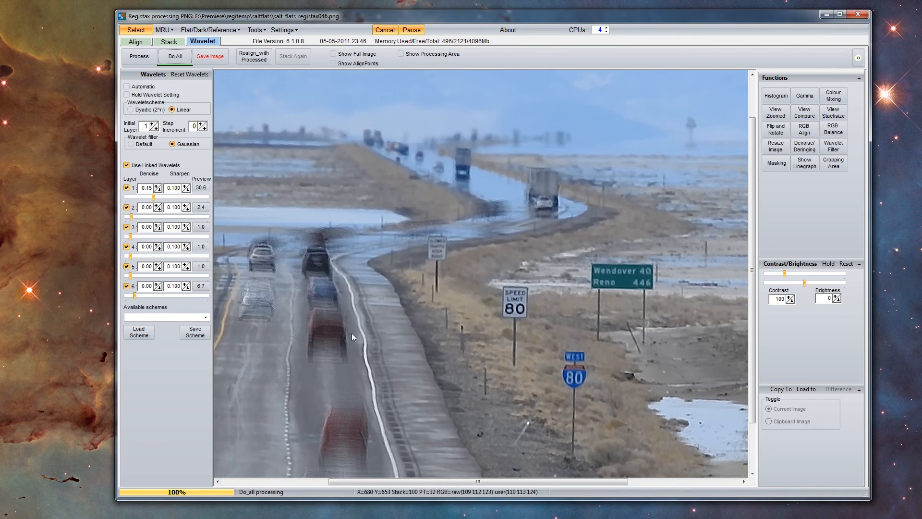
left_click(136, 42)
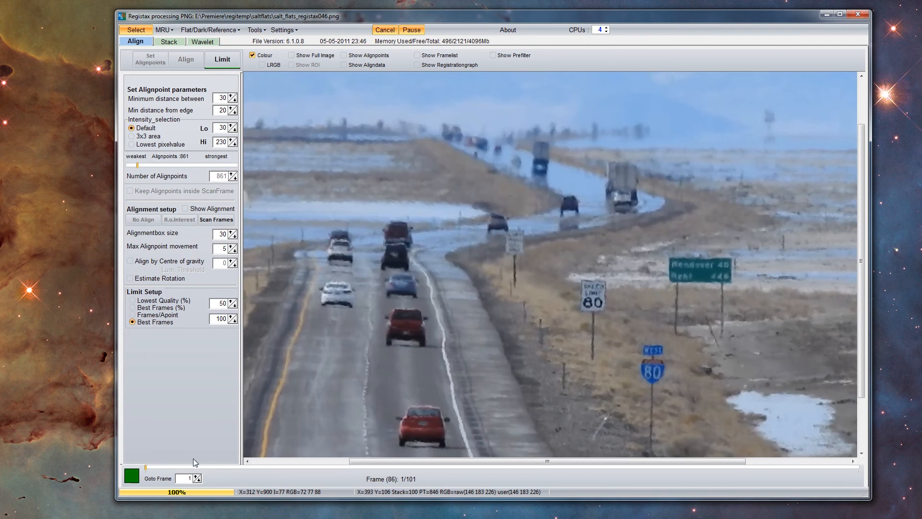
- Browse the unprocessed salt flats frames up to frame 29 of 101 and return to the sharpened highway image for comparison
left_click(144, 466)
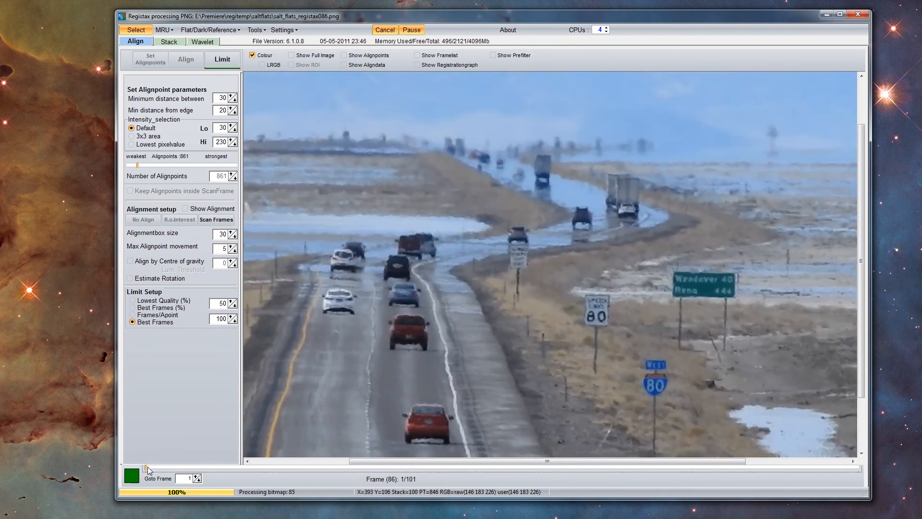
left_click_drag(151, 470, 344, 483)
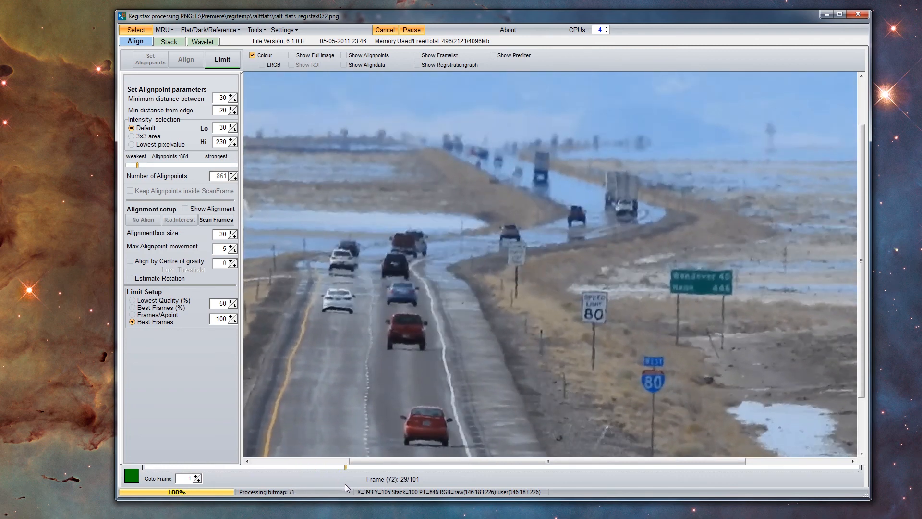
left_click(202, 42)
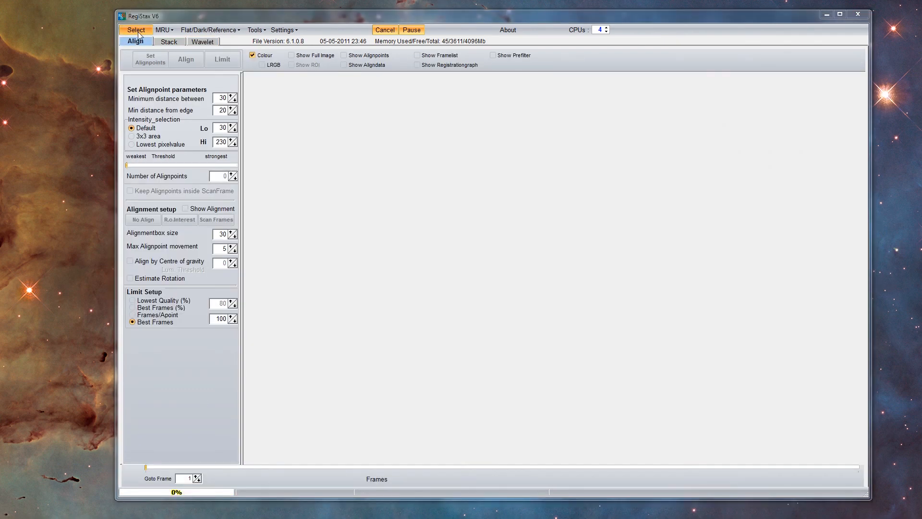
- Load all the rottnest TIFF frames, starting with rottnest000.tif, without stretching their intensity levels
left_click(137, 31)
left_click(212, 137)
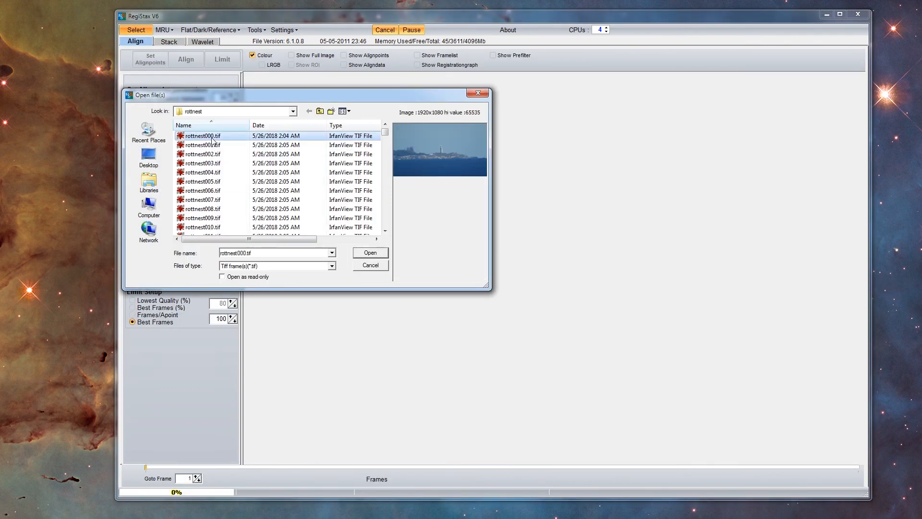
key("ctrl+a")
left_click(370, 252)
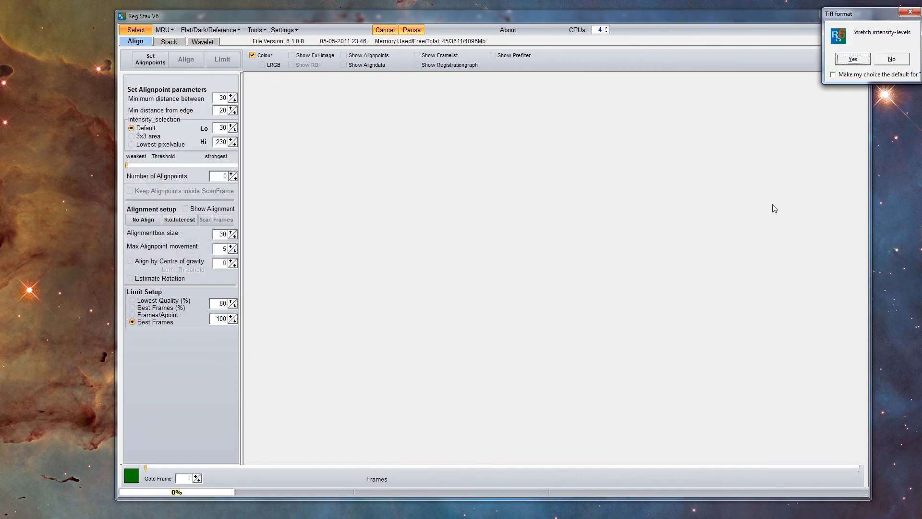
left_click(891, 59)
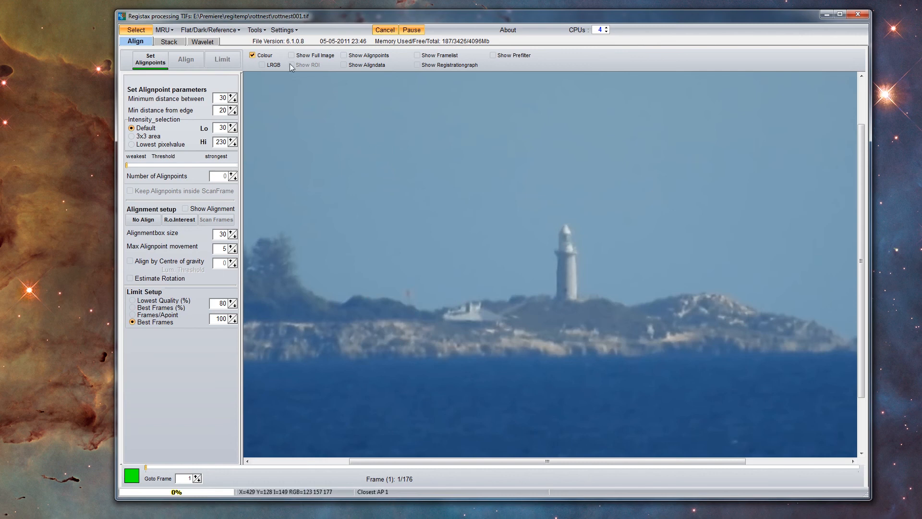
- Set alignpoints on frame 1 of the rottnest lighthouse sequence and align all its frames
left_click(150, 62)
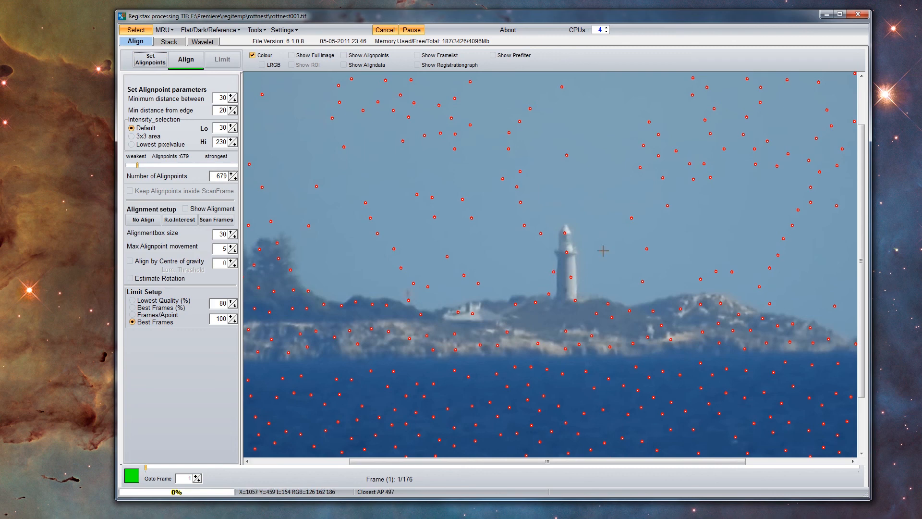
left_click(186, 60)
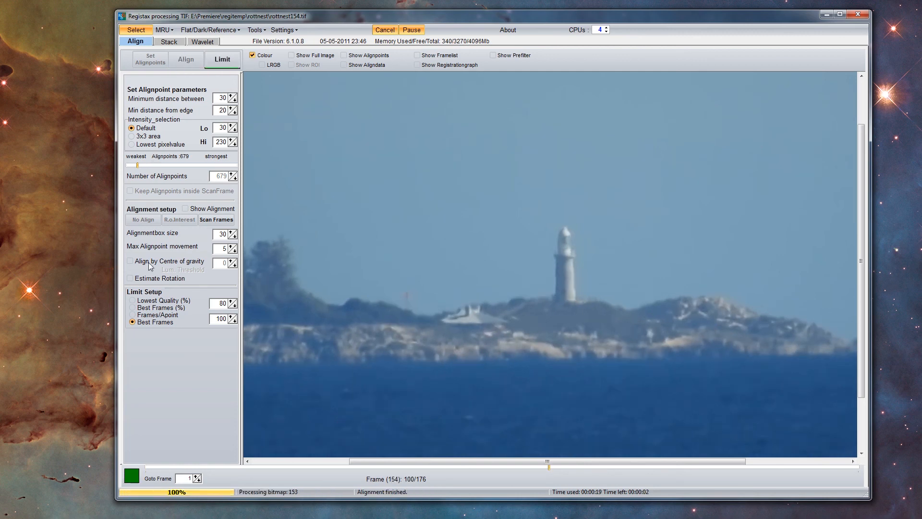
- Limit the lighthouse sequence to the best 176 frames and stack them
left_click_drag(215, 318, 237, 323)
type("154")
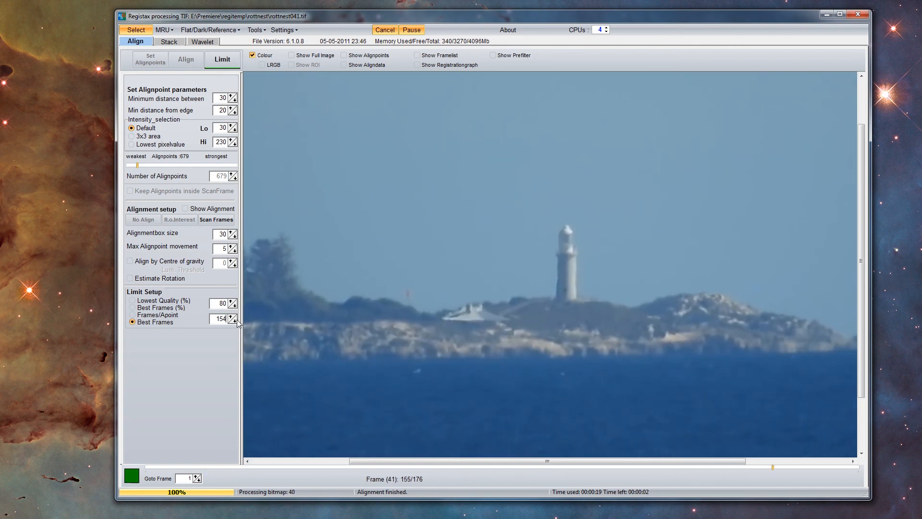
left_click_drag(212, 319, 240, 318)
type("176")
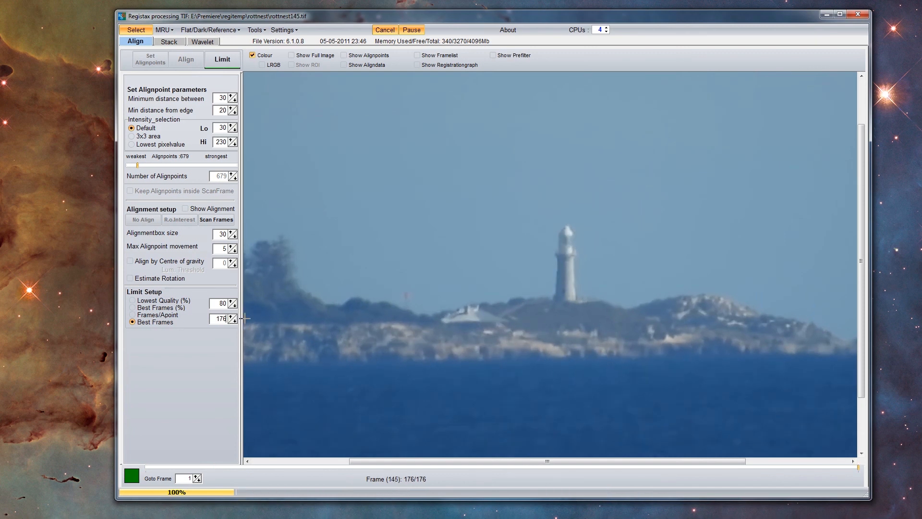
left_click(222, 62)
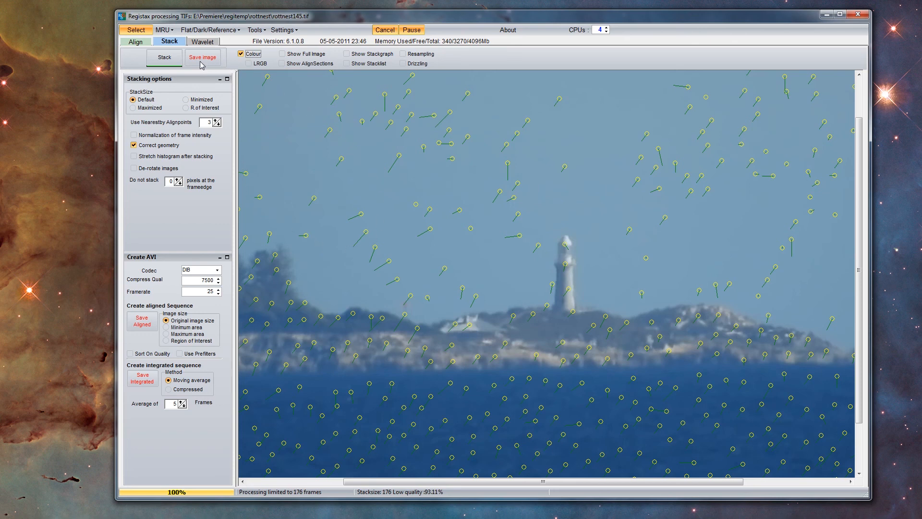
left_click(161, 58)
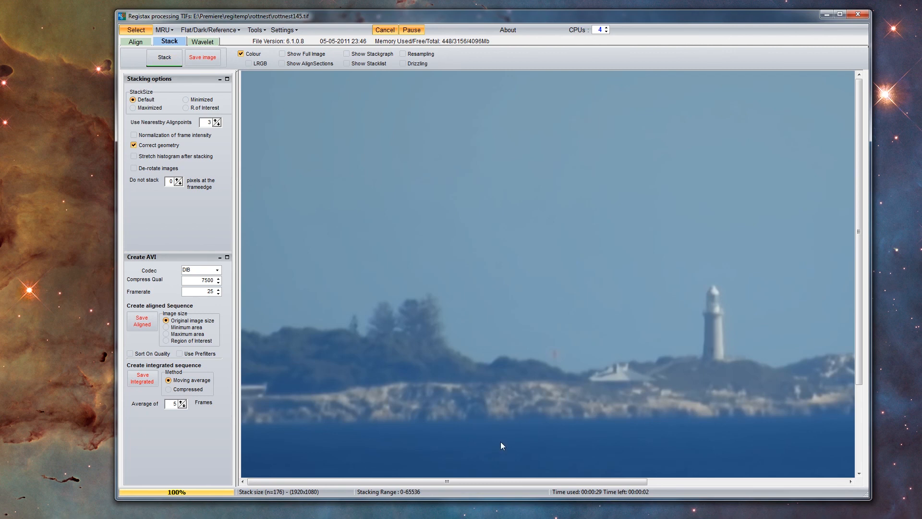
left_click_drag(486, 481, 580, 487)
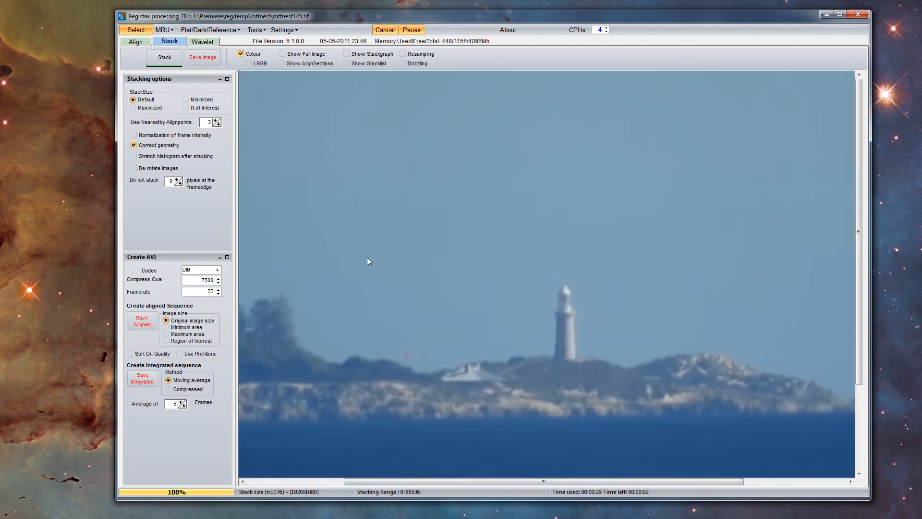
- Open the stacked lighthouse image for wavelet processing, use linked wavelets and sharpen with layer 1 at 28.2 and layer 6 at 7.9
left_click(202, 41)
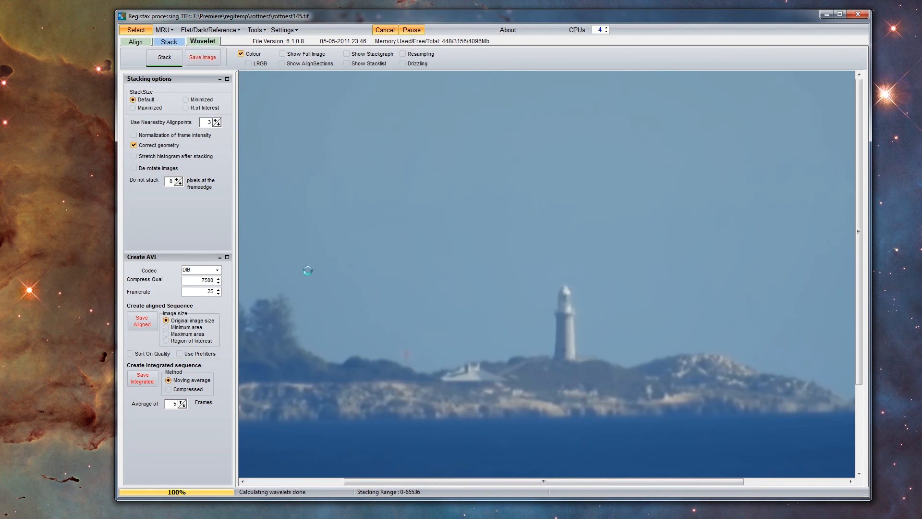
left_click(144, 165)
left_click_drag(130, 197, 151, 197)
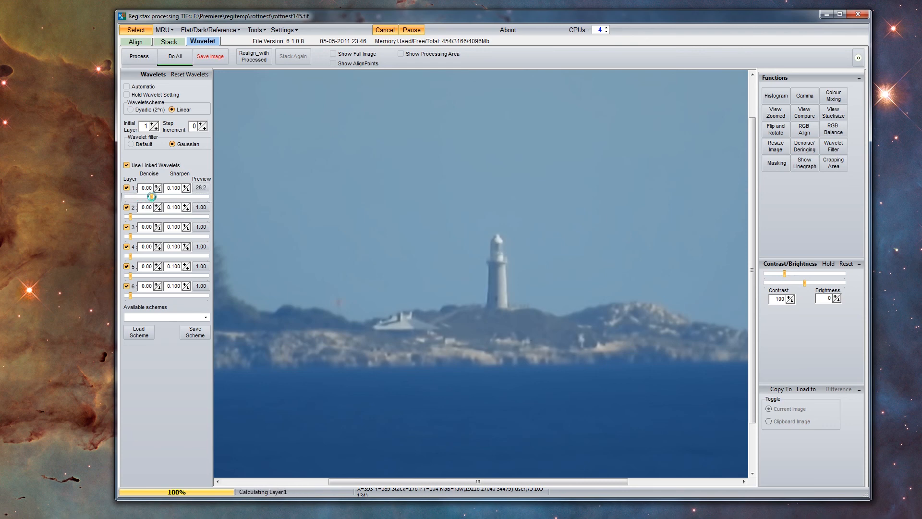
left_click_drag(130, 295, 139, 296)
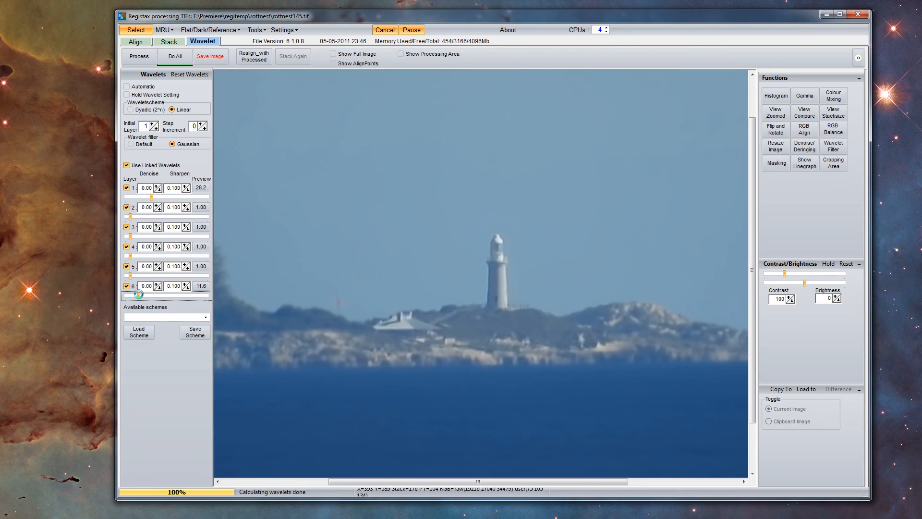
left_click_drag(138, 295, 135, 295)
- Set denoise to 0.25 on layer 1 and 0.15 on layer 2, and sharpen with layers 2, 3, 4 and 6 at 9.7, 4.8, 3.6 and 18.9
left_click(157, 187)
left_click(157, 187)
left_click(157, 187)
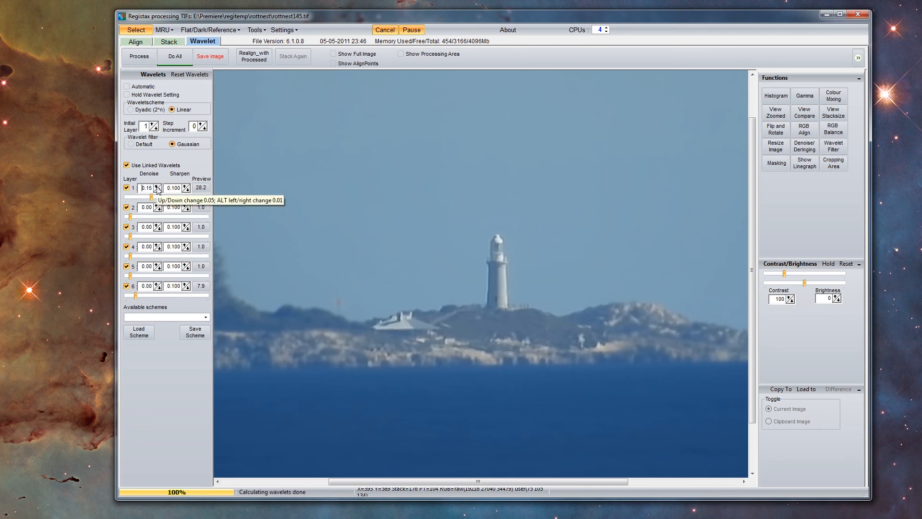
left_click(157, 187)
left_click_drag(130, 256, 132, 256)
left_click_drag(134, 236, 137, 216)
left_click(157, 187)
left_click(157, 206)
left_click(157, 206)
left_click(157, 206)
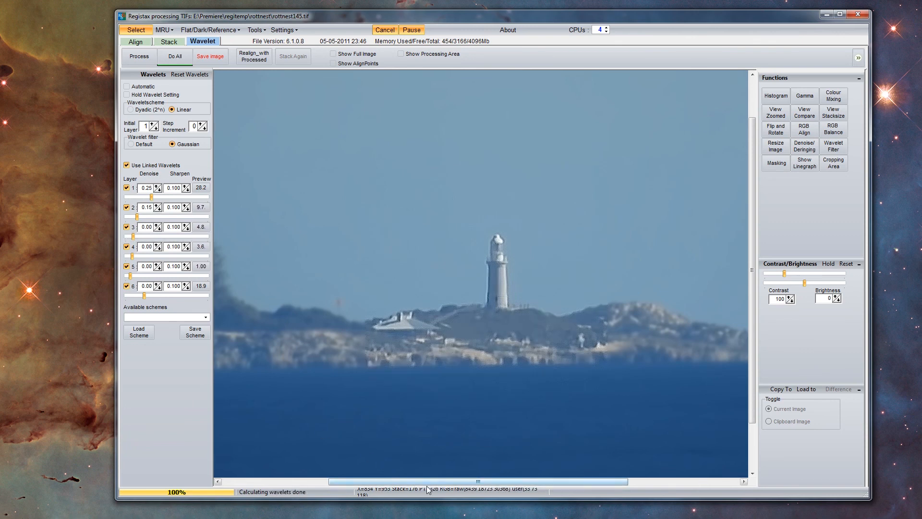
- Apply the wavelet sharpening to the whole lighthouse image and show an unprocessed frame for comparison
mouse_move(453, 482)
left_mouse_down()
mouse_move(399, 482)
mouse_move(443, 483)
left_mouse_up()
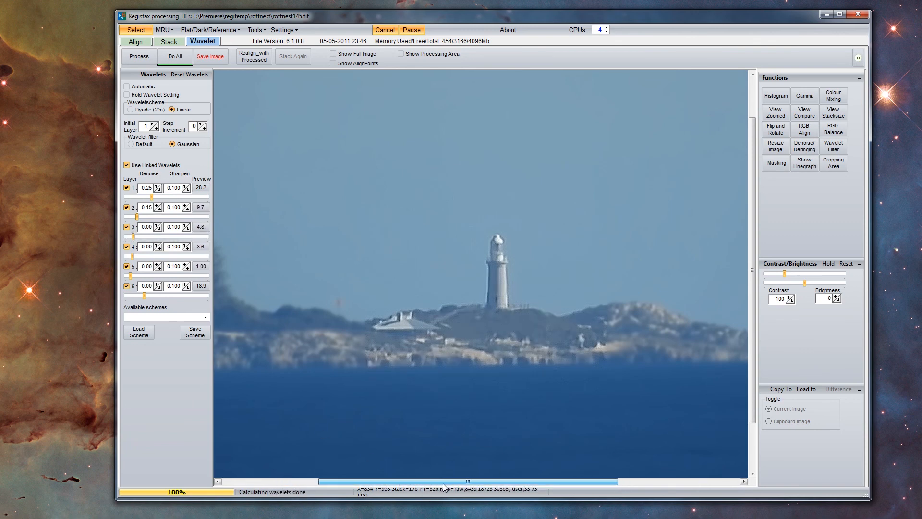
left_click(176, 55)
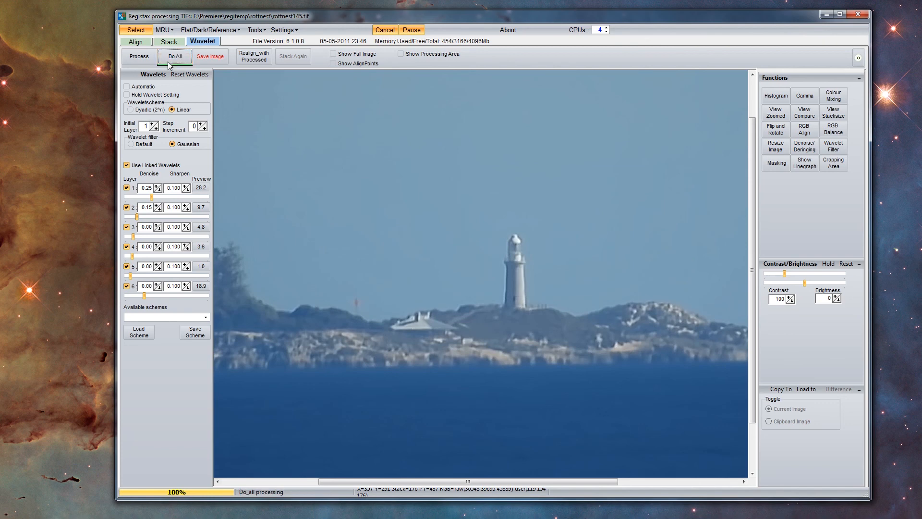
left_click(294, 481)
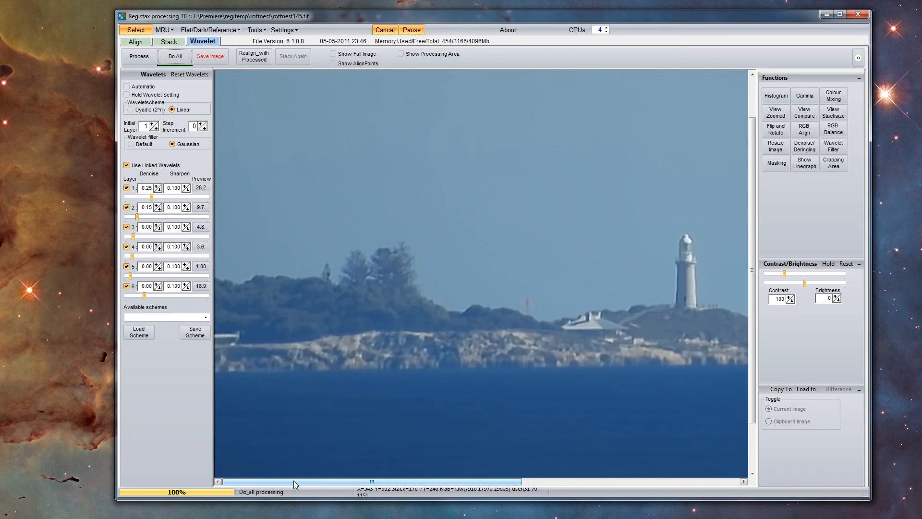
left_click(136, 42)
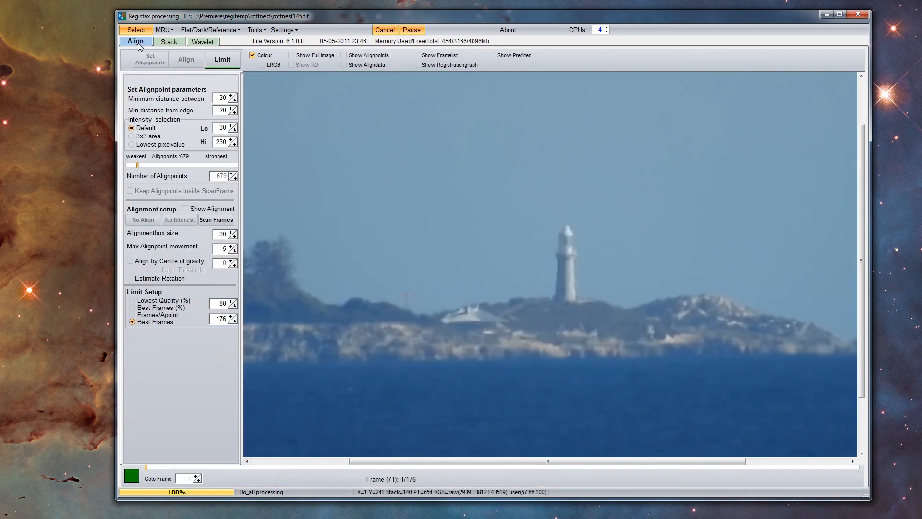